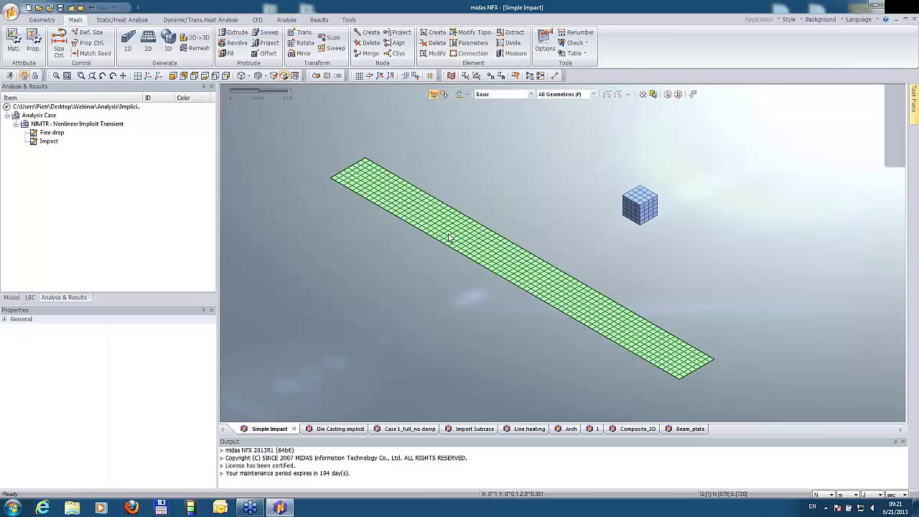
Review the NIMTR analysis case's subcases and the Free drop subcase's time step and convergence settings
{"action": "right_click", "coordinate": [98, 125]}
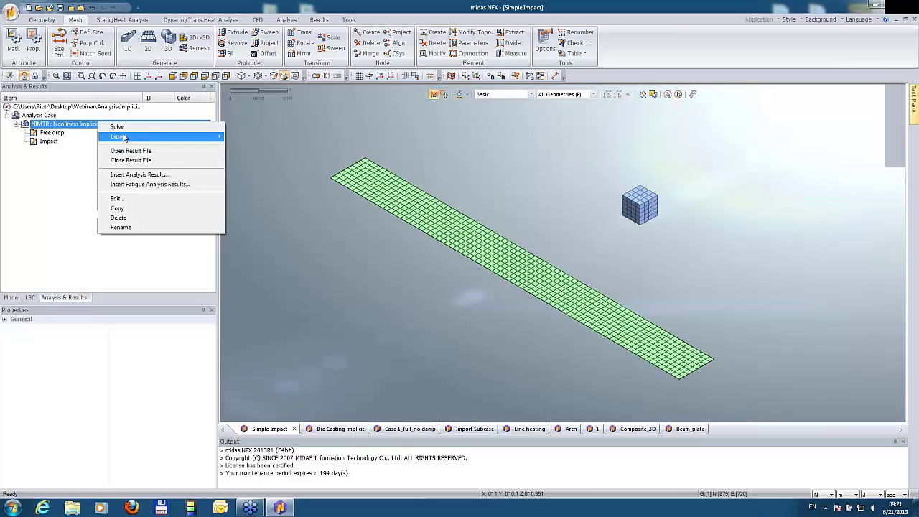
{"action": "left_click", "coordinate": [117, 199]}
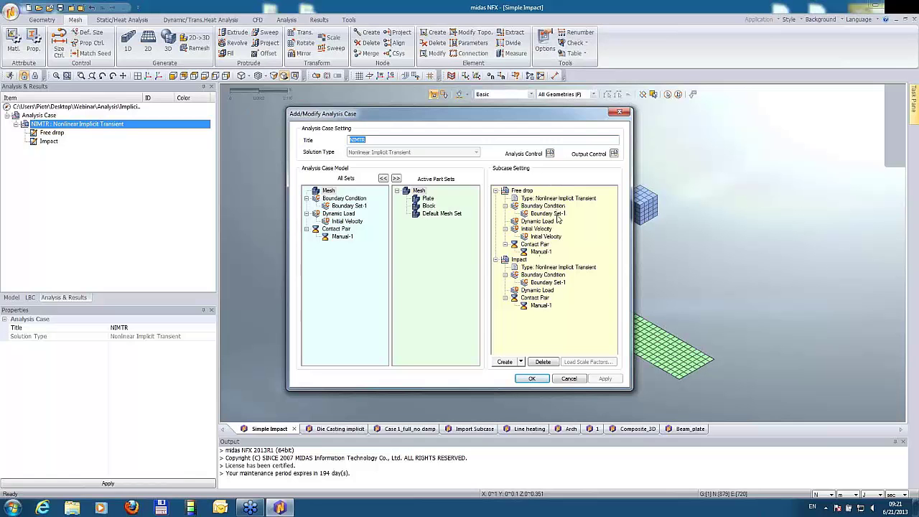
{"action": "left_click", "coordinate": [528, 191]}
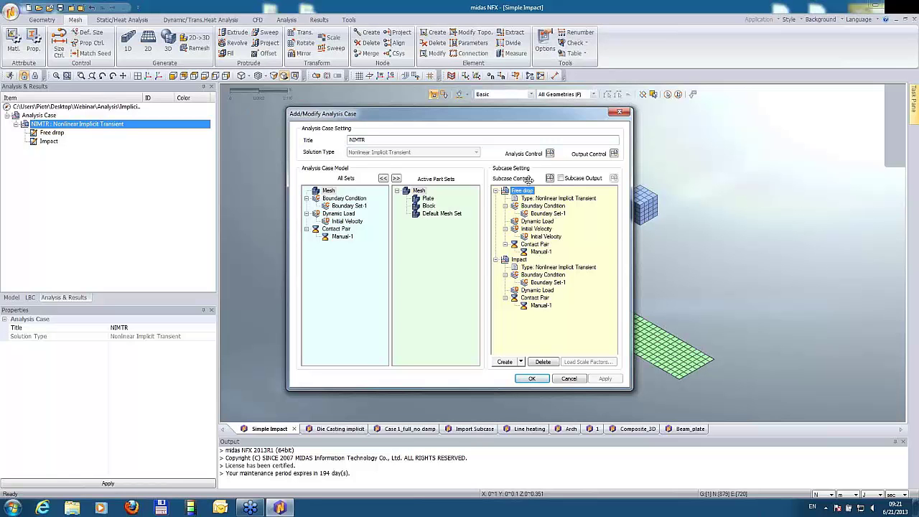
{"action": "left_click", "coordinate": [550, 178]}
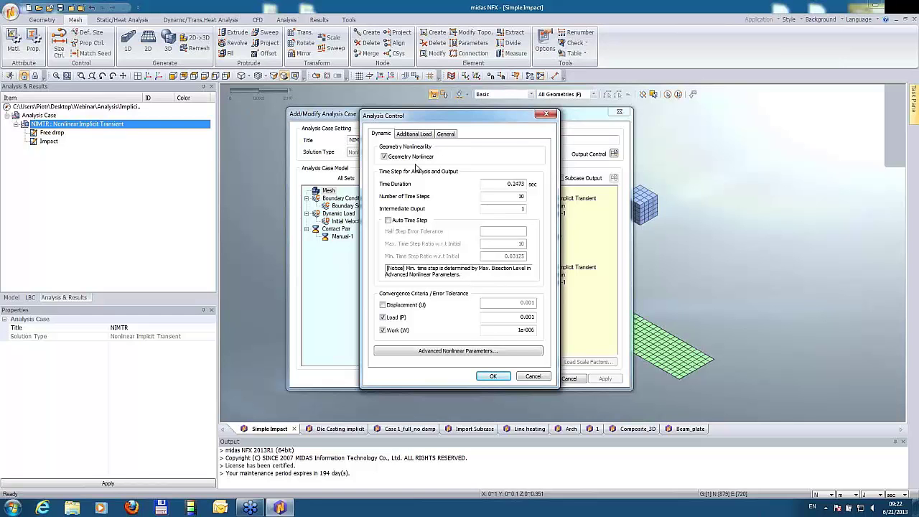
{"action": "left_click", "coordinate": [494, 376]}
{"action": "left_click", "coordinate": [532, 379]}
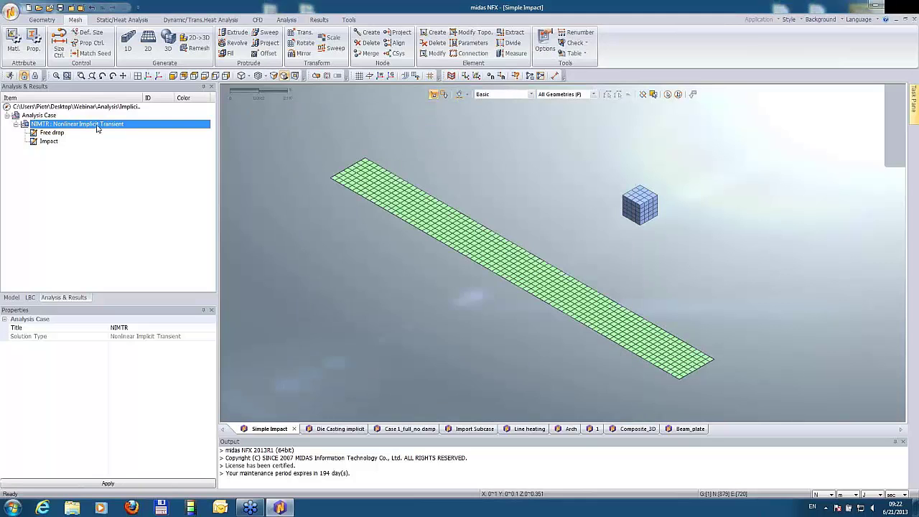
Solve the NIMTR nonlinear implicit transient case and follow its displacement and rotation graphs over global time
{"action": "right_click", "coordinate": [97, 128]}
{"action": "left_click", "coordinate": [114, 134]}
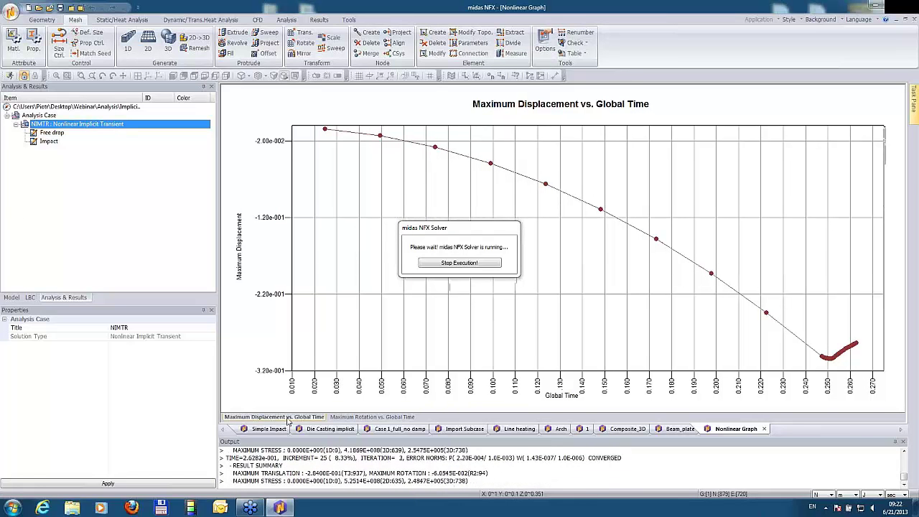
{"action": "left_click", "coordinate": [346, 417]}
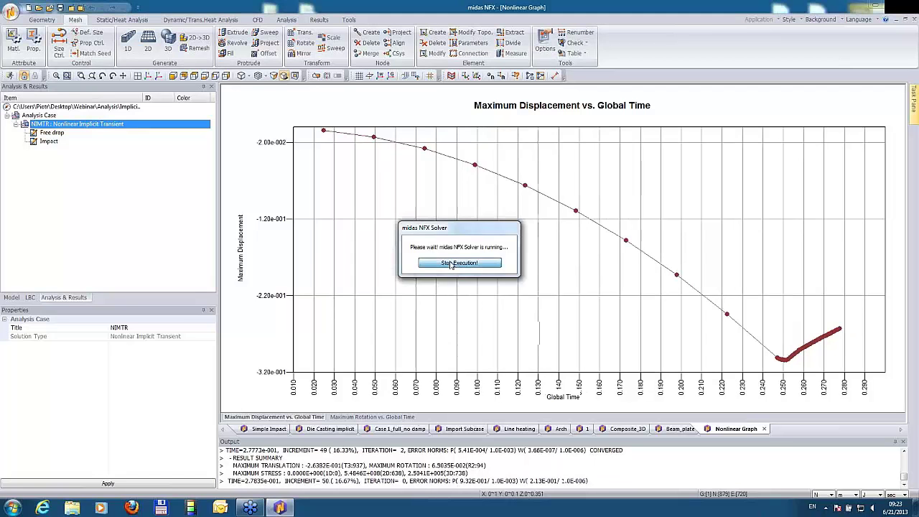
Stop the running solver, close the nonlinear graph and return to the Simple Impact model
{"action": "left_click", "coordinate": [452, 265]}
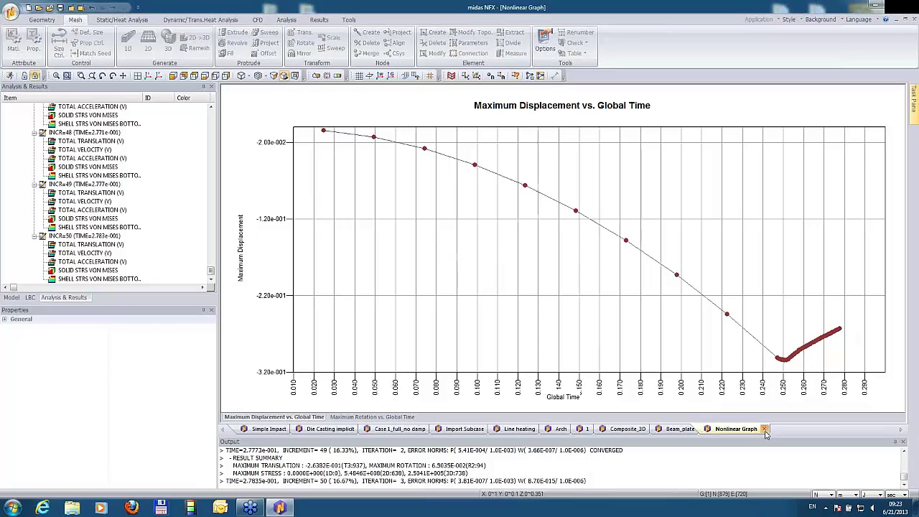
{"action": "left_click", "coordinate": [766, 430]}
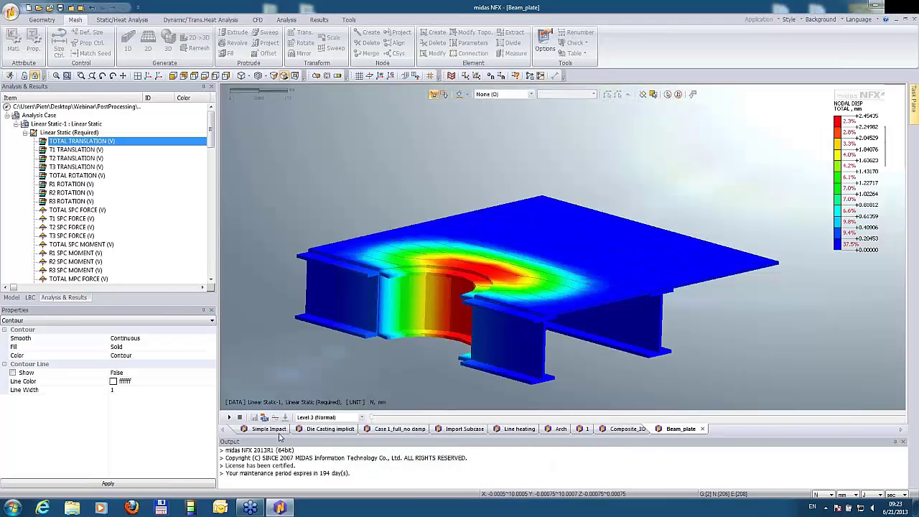
{"action": "left_click", "coordinate": [278, 433]}
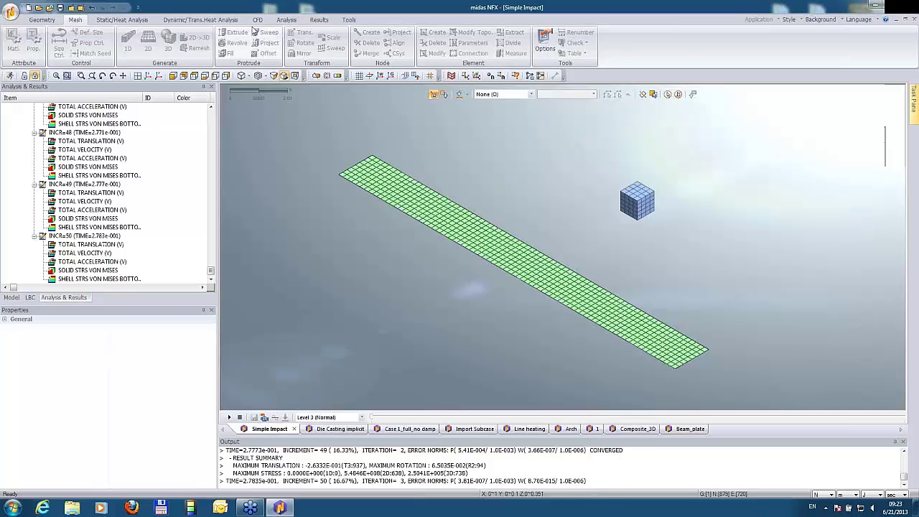
Set the deformation scale of the Simple Impact results to Real
{"action": "left_click", "coordinate": [285, 22]}
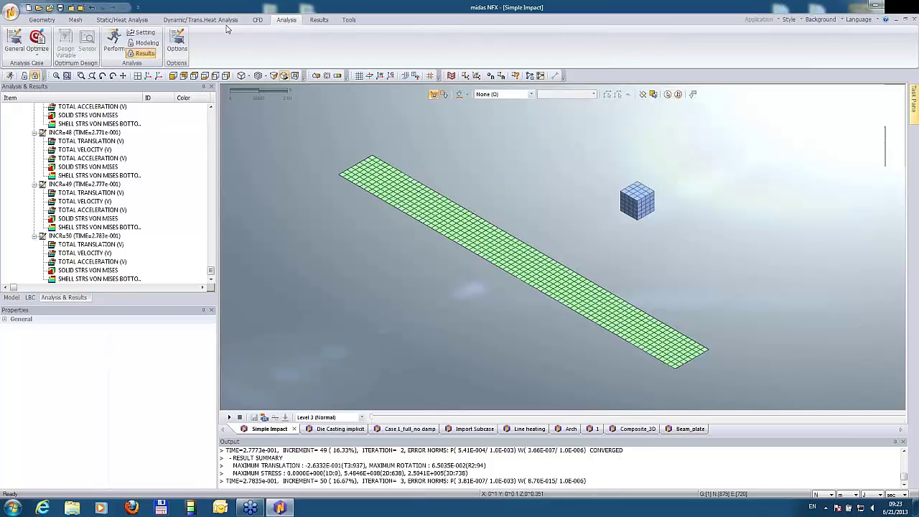
{"action": "left_click", "coordinate": [319, 22]}
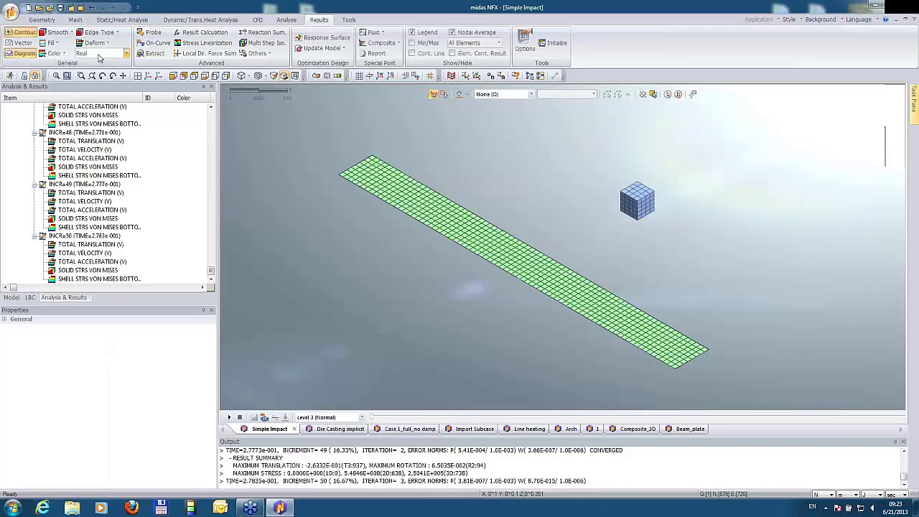
{"action": "left_click", "coordinate": [100, 55]}
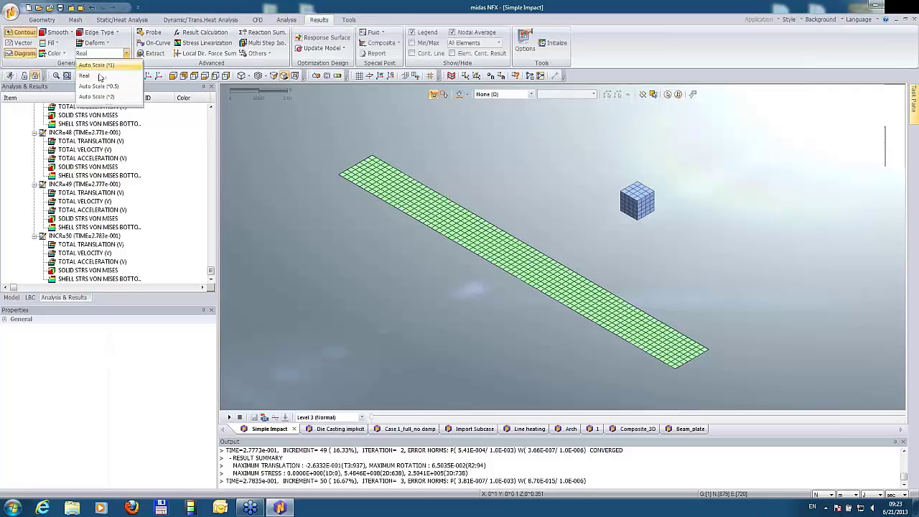
{"action": "left_click", "coordinate": [100, 77]}
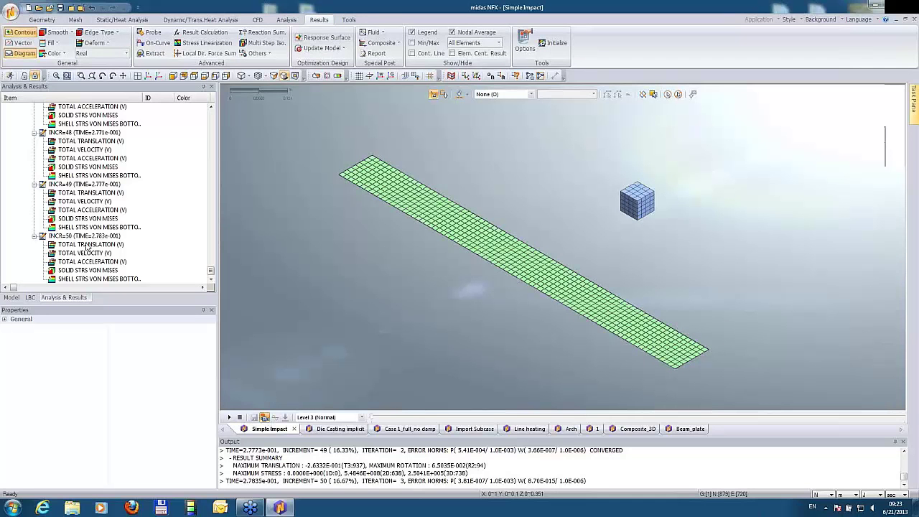
Display the shell von Mises stress contour at increment 50 and play its animation
{"action": "left_click", "coordinate": [86, 246]}
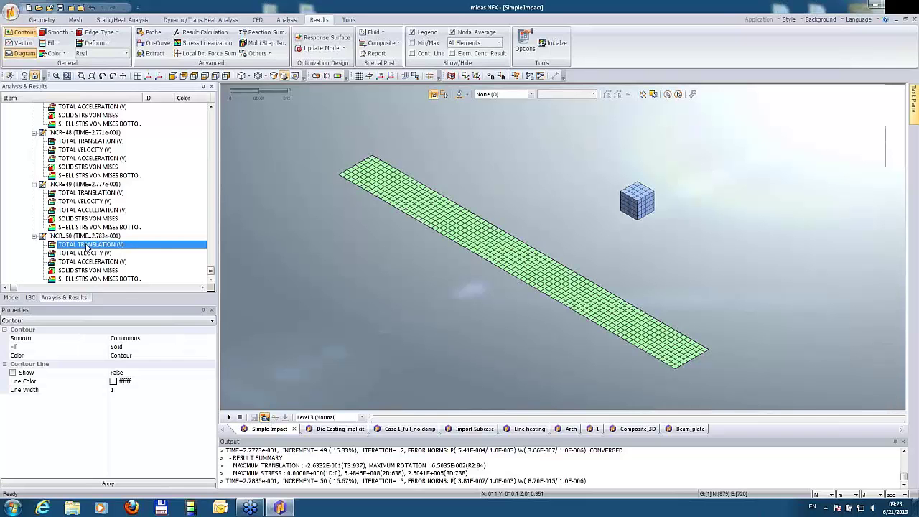
{"action": "left_click", "coordinate": [102, 280]}
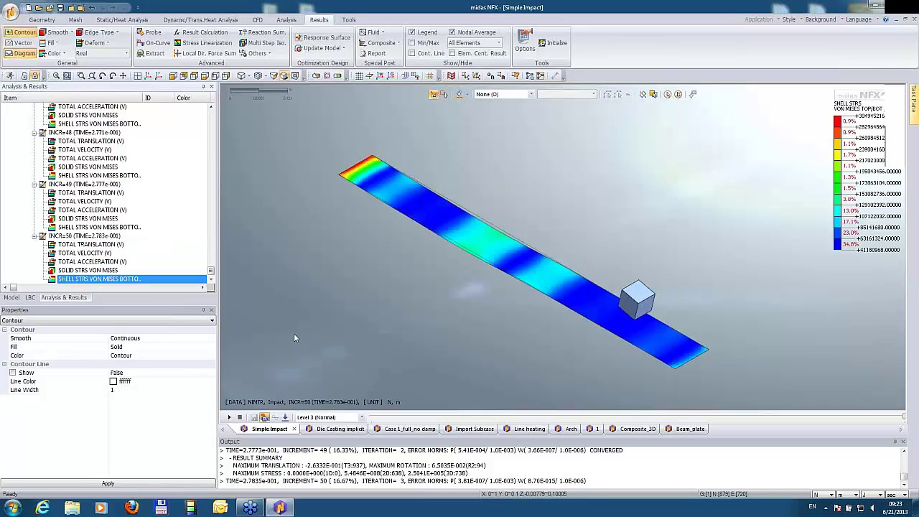
{"action": "left_click", "coordinate": [229, 418]}
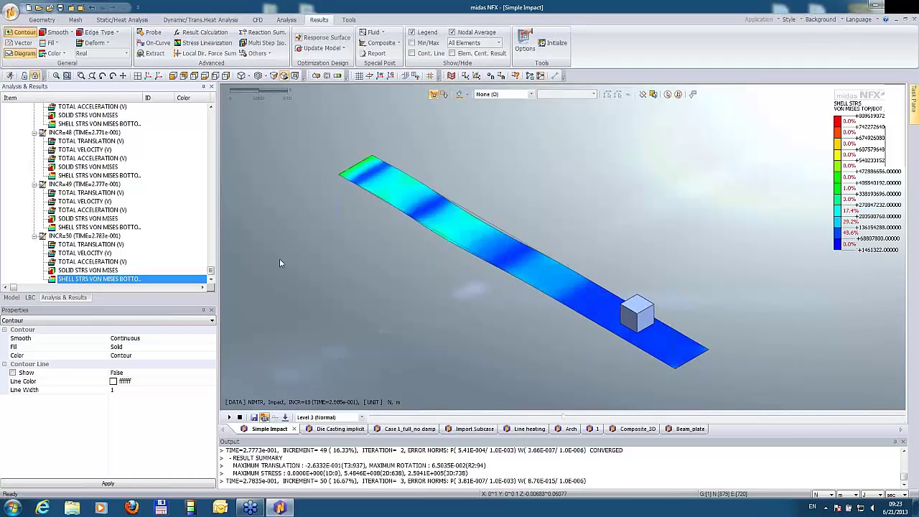
Play the stress animations of the Die Casting implicit and Case 1_full_no damp models
{"action": "left_click", "coordinate": [332, 429]}
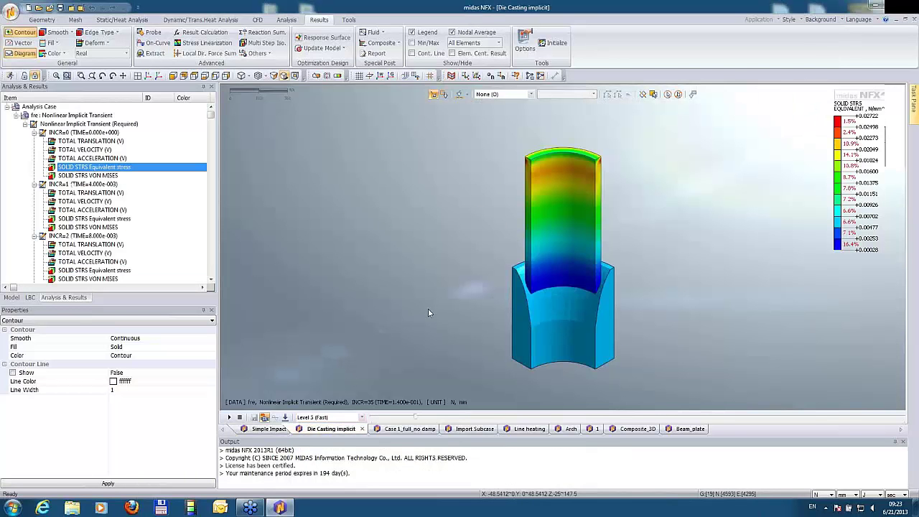
{"action": "left_click", "coordinate": [229, 417]}
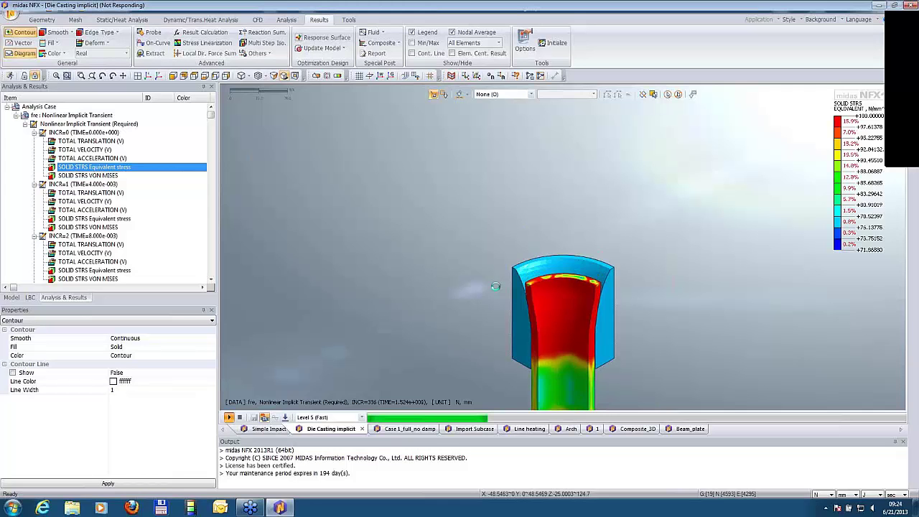
{"action": "left_click", "coordinate": [389, 431]}
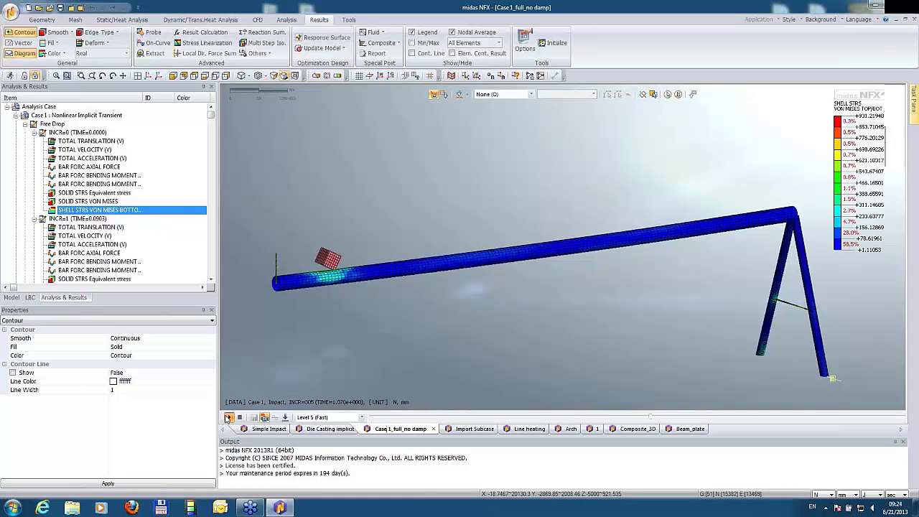
{"action": "left_click", "coordinate": [228, 417]}
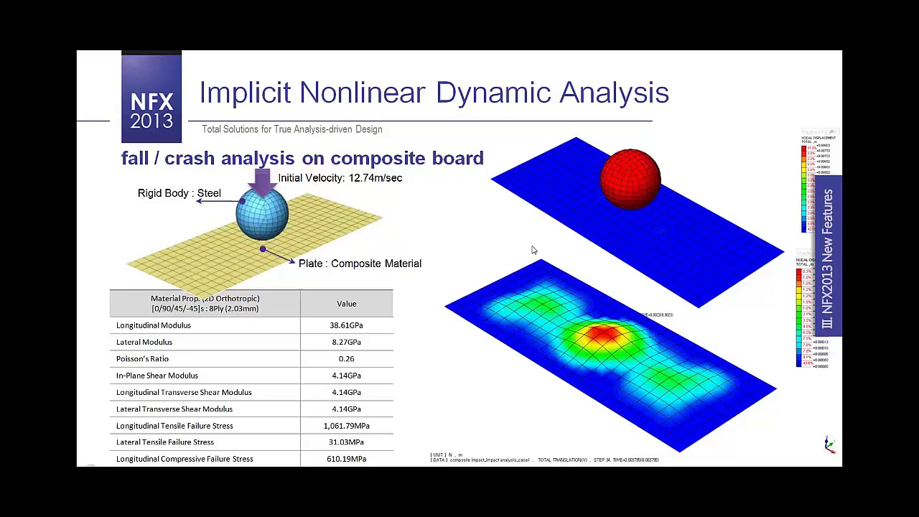
{"action": "left_click", "coordinate": [477, 245]}
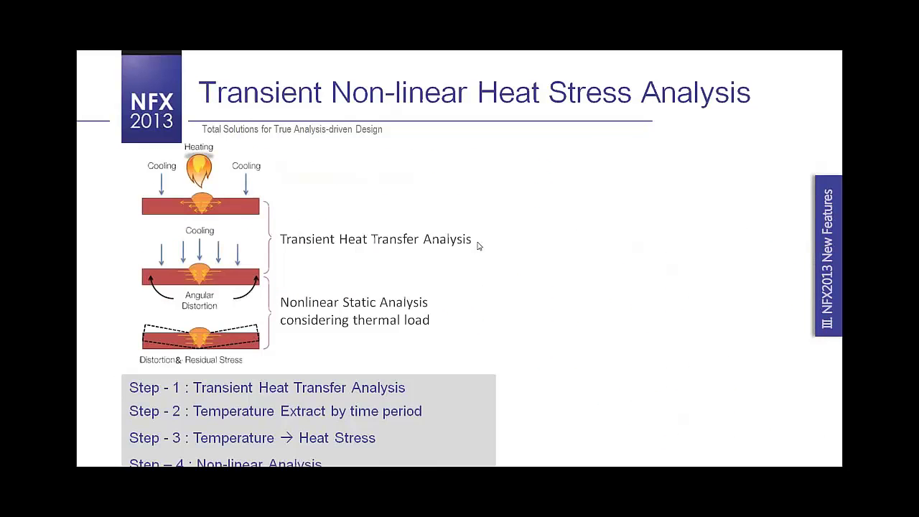
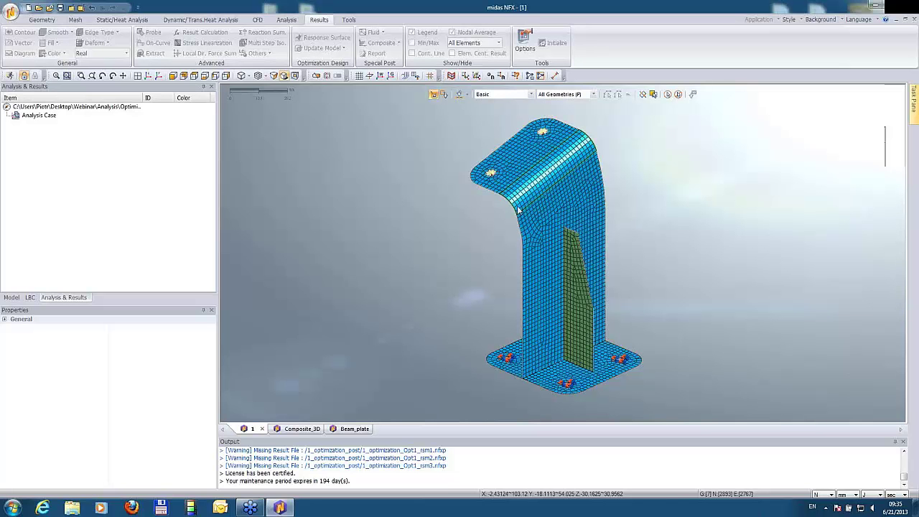
Create a Linear Static analysis case for the bracket model and solve it
{"action": "scroll", "coordinate": [566, 411], "scroll_direction": "up", "scroll_amount": 2}
{"action": "scroll", "coordinate": [570, 413], "scroll_direction": "up", "scroll_amount": 1}
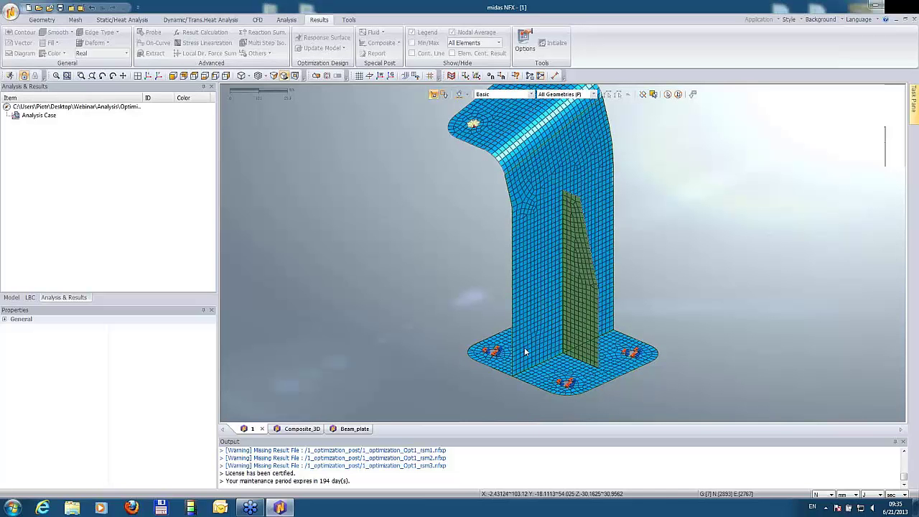
{"action": "middle_click_drag", "start_coordinate": [525, 349], "coordinate": [472, 115]}
{"action": "scroll", "coordinate": [472, 115], "scroll_direction": "up", "scroll_amount": 5}
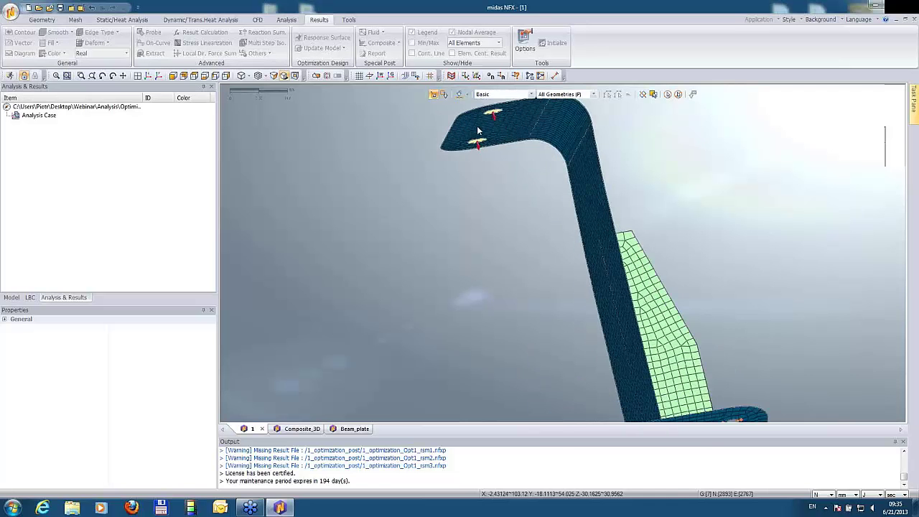
{"action": "scroll", "coordinate": [484, 156], "scroll_direction": "down", "scroll_amount": 5}
{"action": "middle_click_drag", "start_coordinate": [484, 156], "coordinate": [549, 262]}
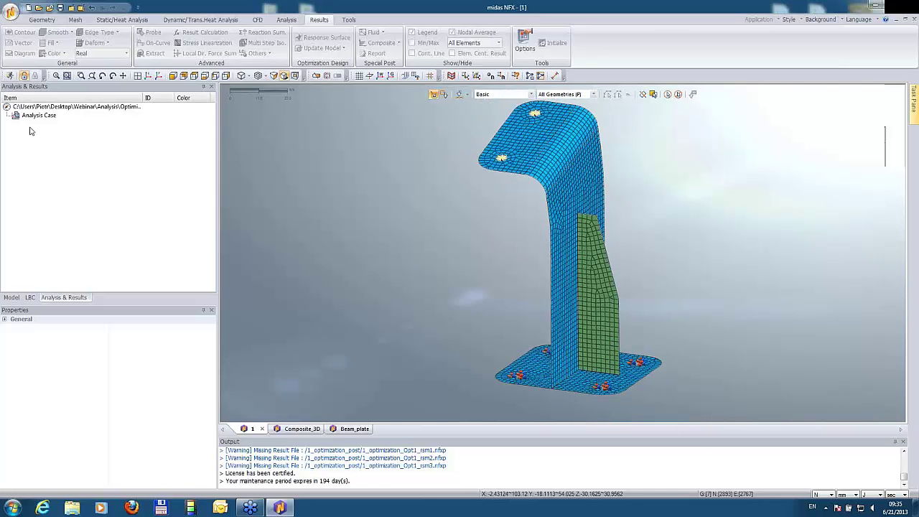
{"action": "right_click", "coordinate": [31, 116]}
{"action": "left_click", "coordinate": [54, 121]}
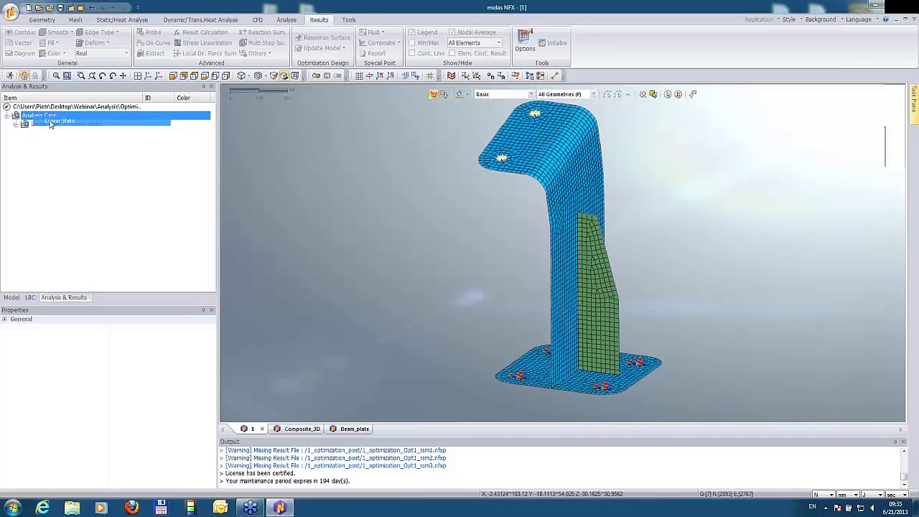
{"action": "right_click", "coordinate": [52, 125]}
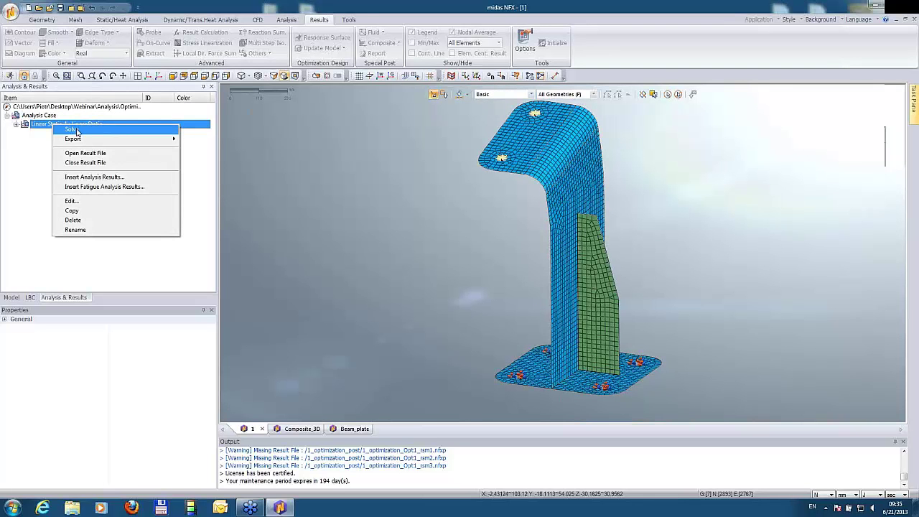
{"action": "left_click", "coordinate": [77, 130]}
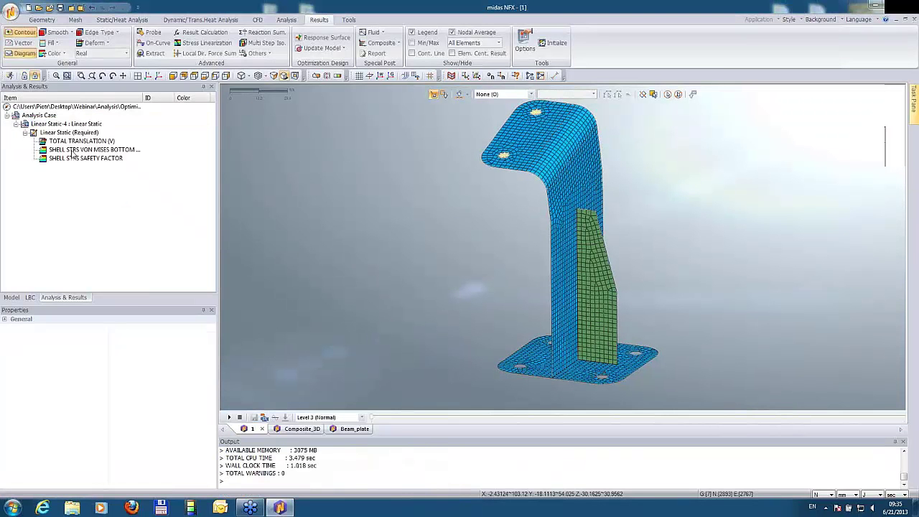
Display the bracket's total translation contour and inspect the deformed shape
{"action": "double_click", "coordinate": [73, 143]}
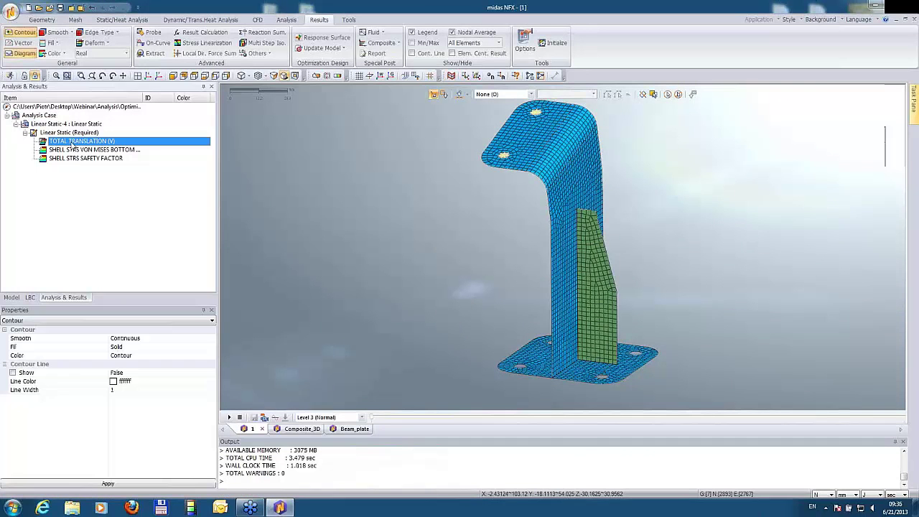
{"action": "middle_click_drag", "start_coordinate": [612, 358], "coordinate": [587, 342]}
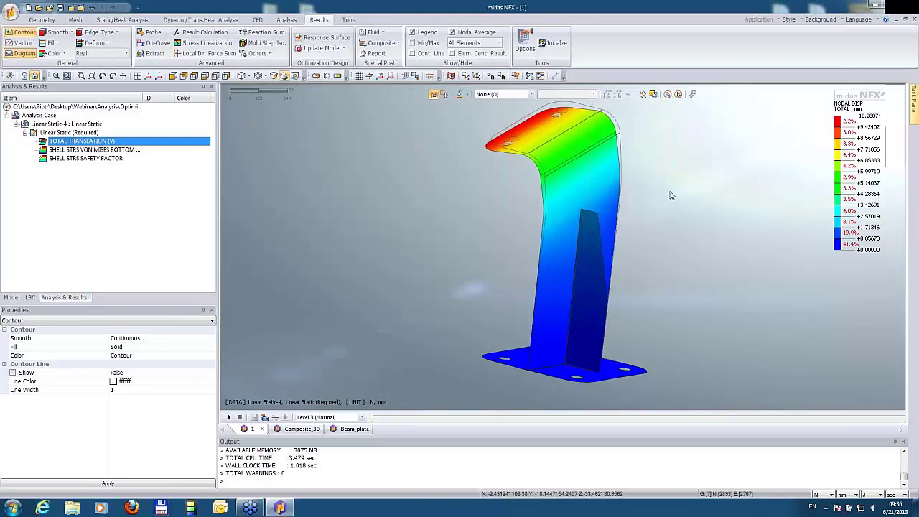
{"action": "middle_click_drag", "start_coordinate": [667, 191], "coordinate": [648, 196]}
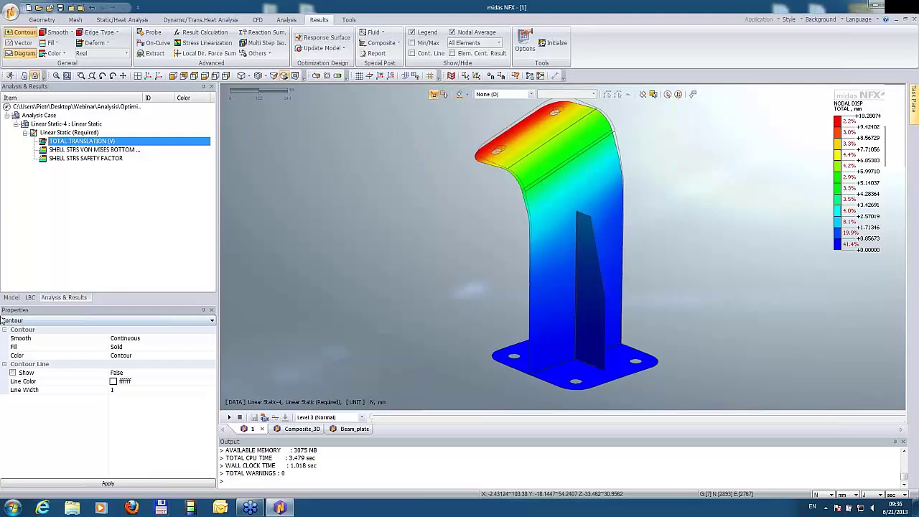
Return to modeling mode and display the bracket mesh by its two 2D plate properties
{"action": "left_click", "coordinate": [11, 298]}
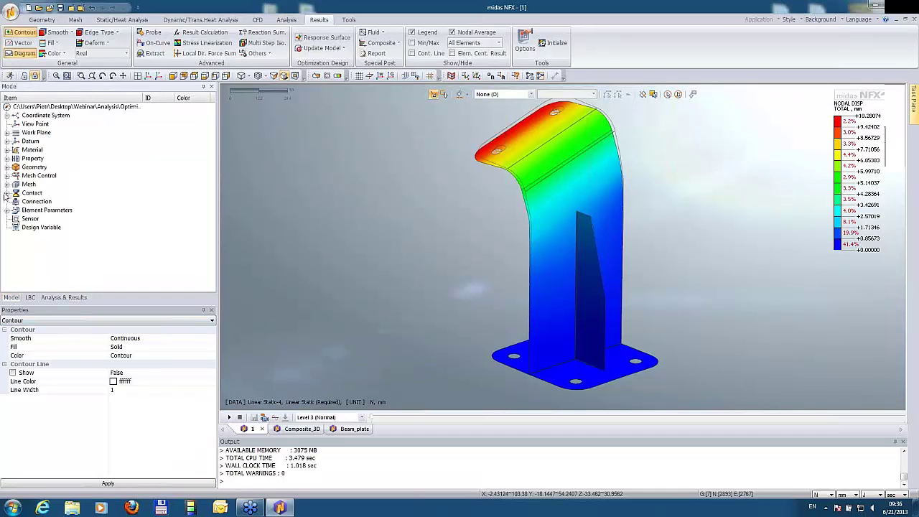
{"action": "left_click", "coordinate": [7, 184]}
{"action": "left_click", "coordinate": [6, 159]}
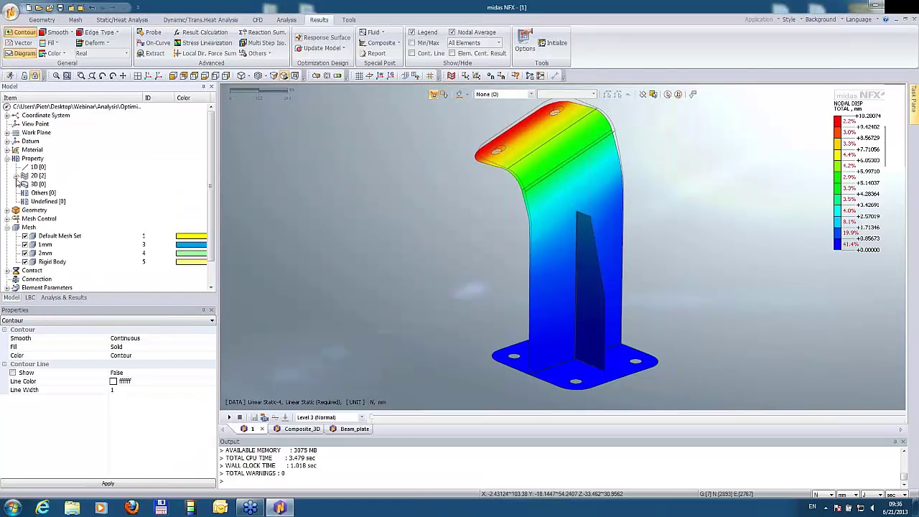
{"action": "left_click", "coordinate": [16, 175]}
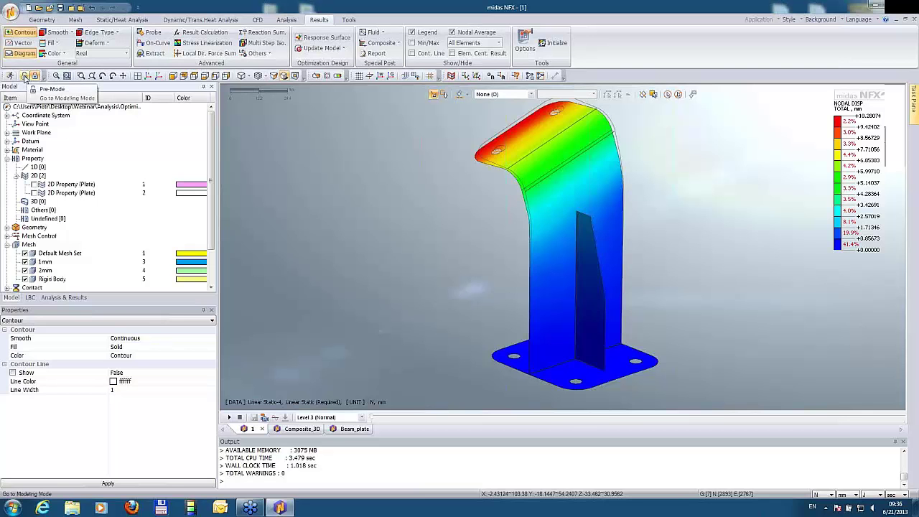
{"action": "left_click", "coordinate": [26, 76]}
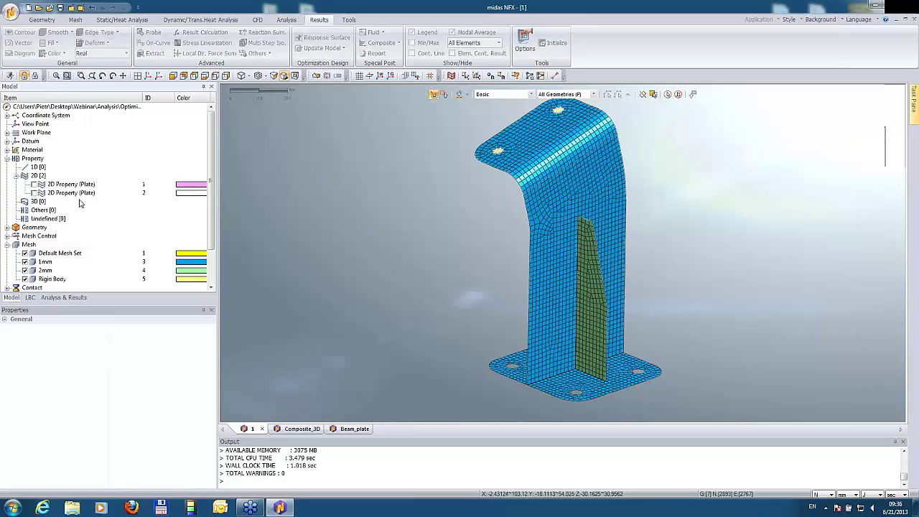
{"action": "left_click", "coordinate": [35, 192]}
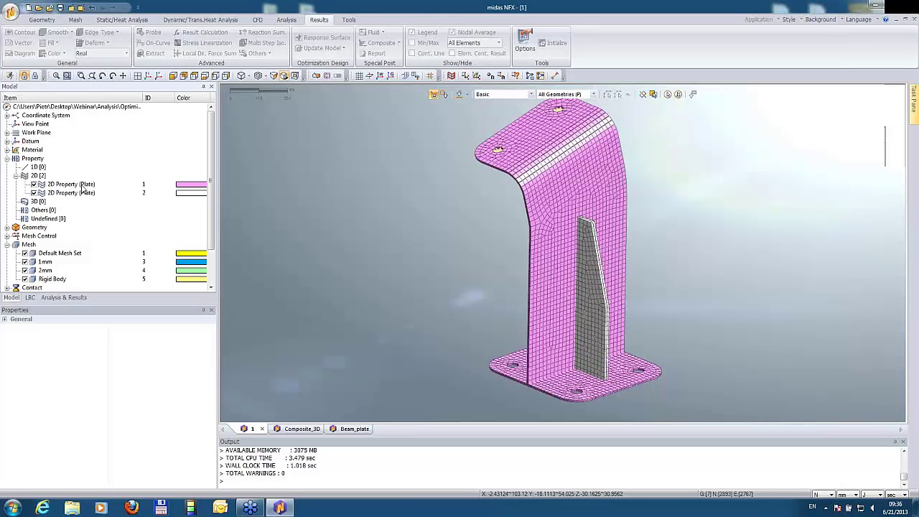
Check the material and thickness of both 2D plate properties, and return to the analysis case tree
{"action": "left_click", "coordinate": [84, 185]}
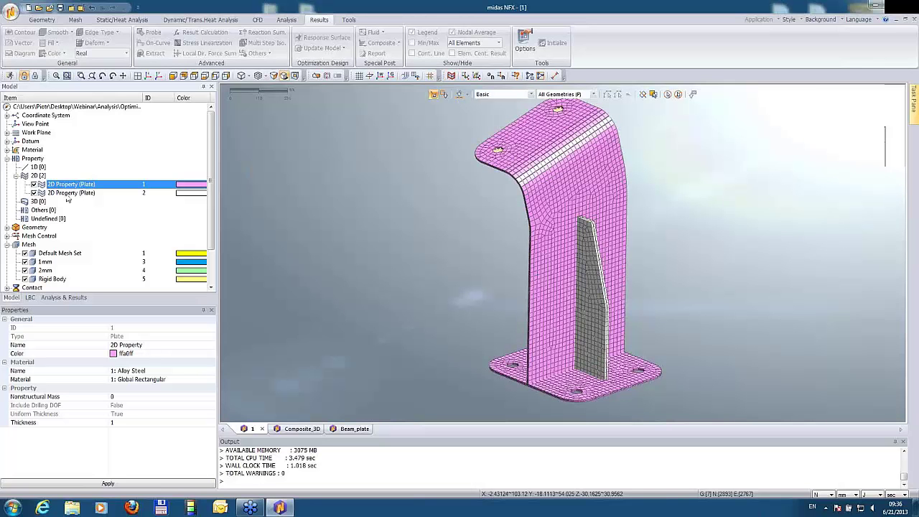
{"action": "left_click", "coordinate": [69, 194]}
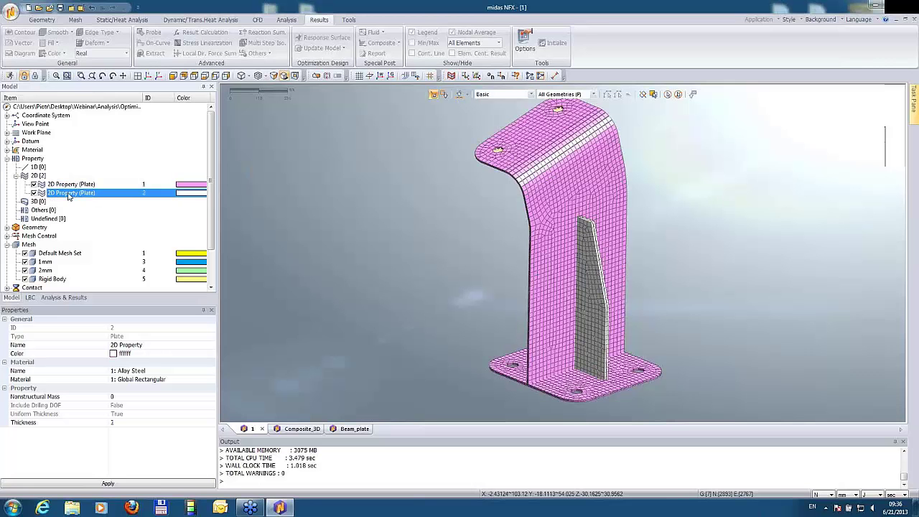
{"action": "left_click", "coordinate": [64, 298]}
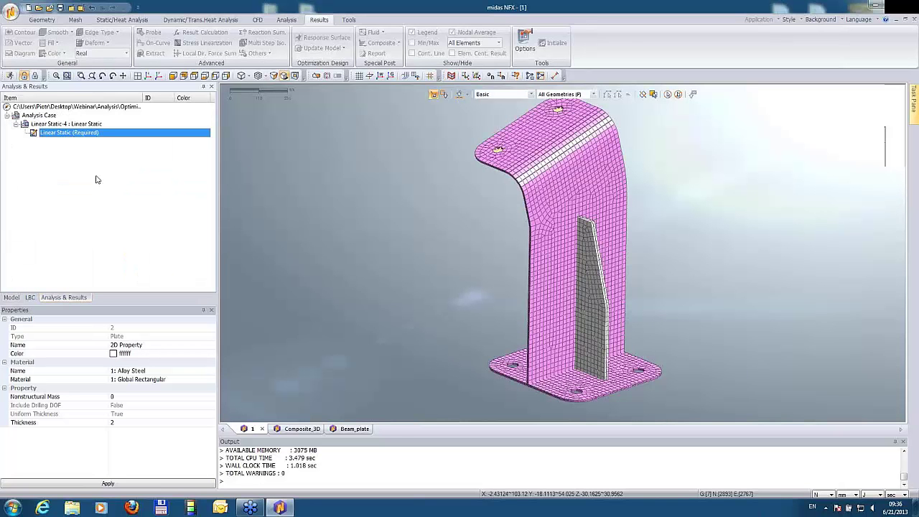
Open a new sensor definition and review the sensing data types offered for nodes and elements
{"action": "left_click", "coordinate": [287, 20]}
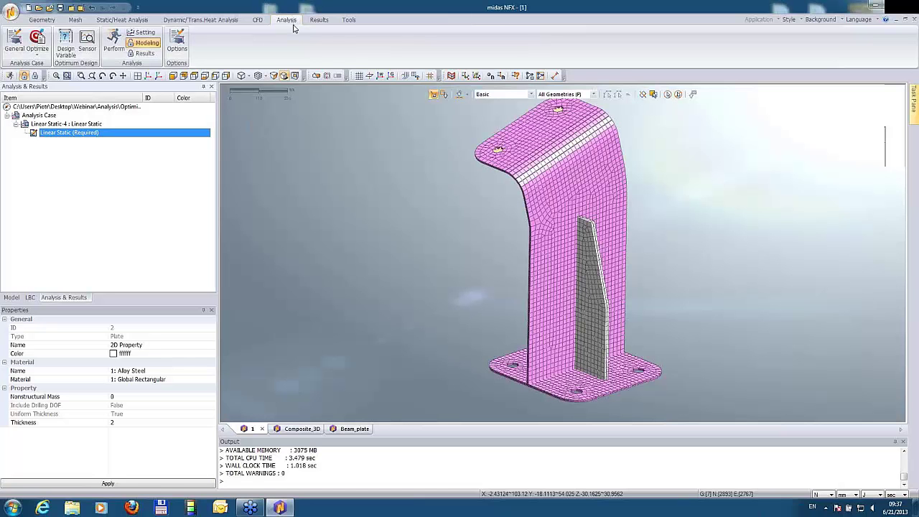
{"action": "left_click", "coordinate": [88, 47]}
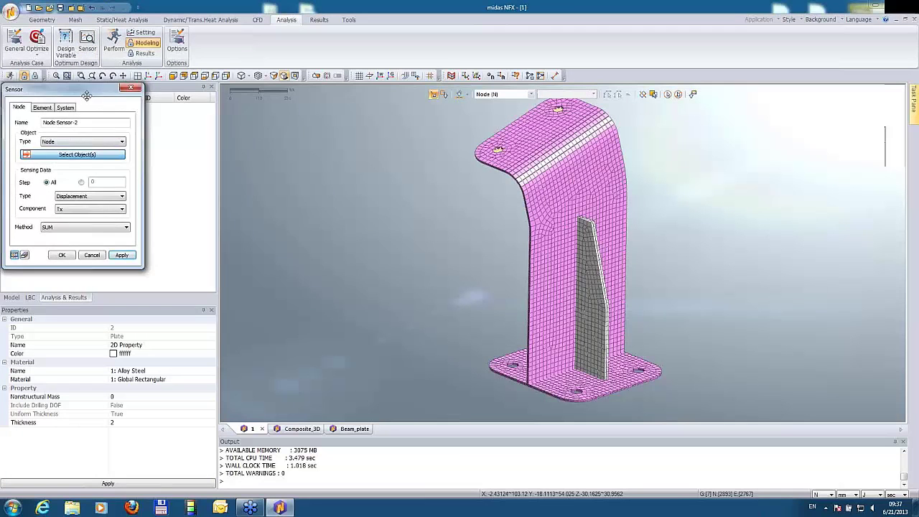
{"action": "left_click_drag", "start_coordinate": [86, 95], "coordinate": [306, 131]}
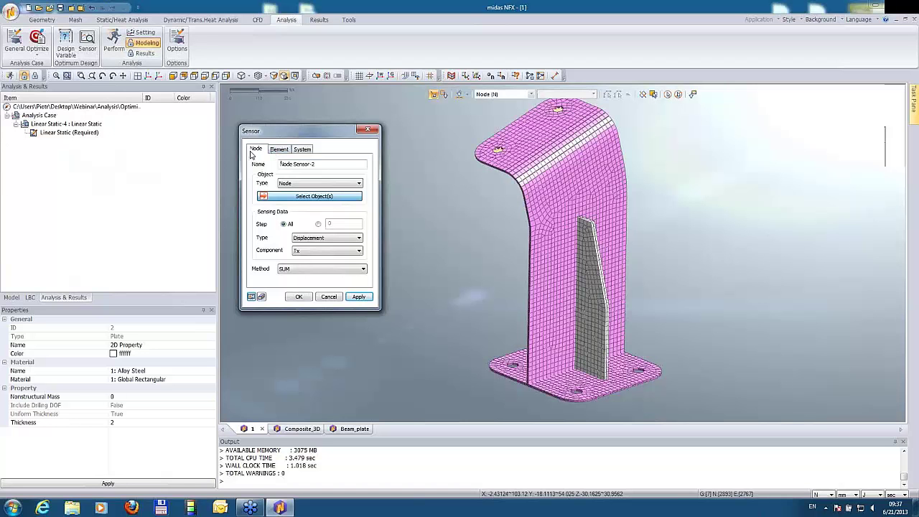
{"action": "left_click", "coordinate": [310, 239]}
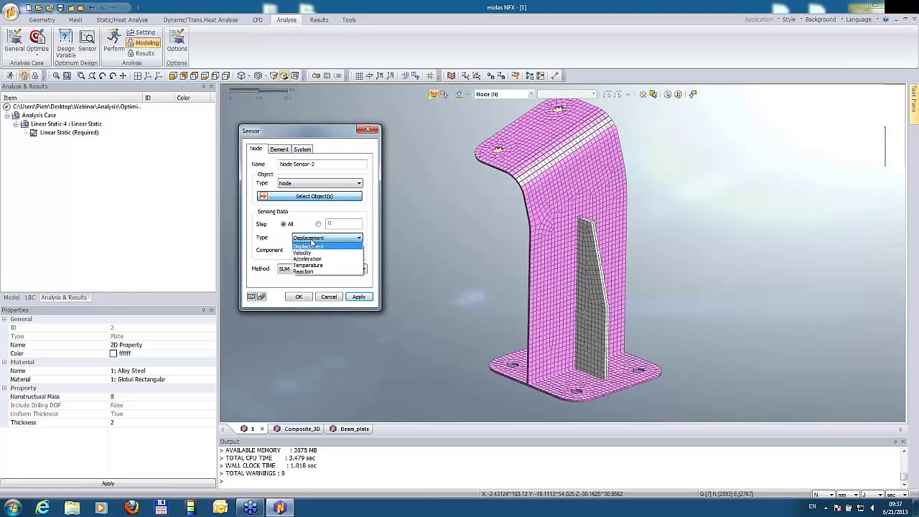
{"action": "left_click", "coordinate": [274, 151]}
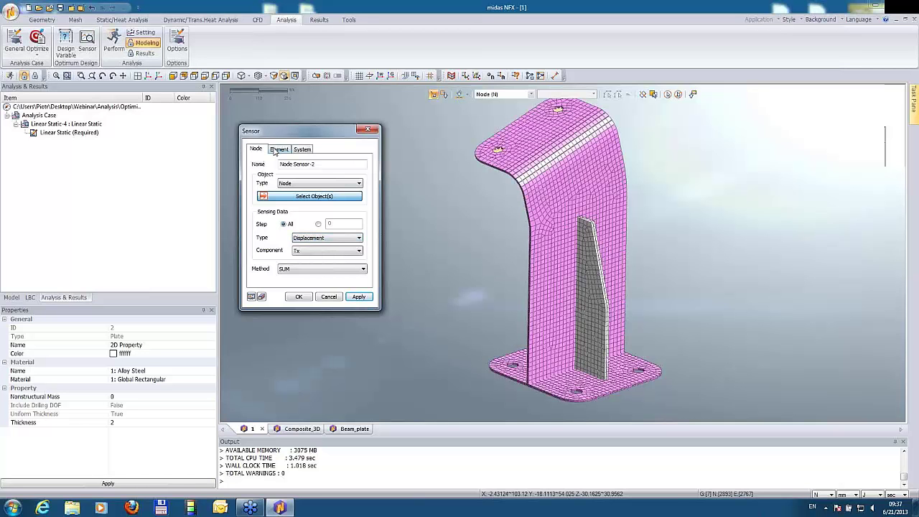
{"action": "left_click", "coordinate": [275, 150]}
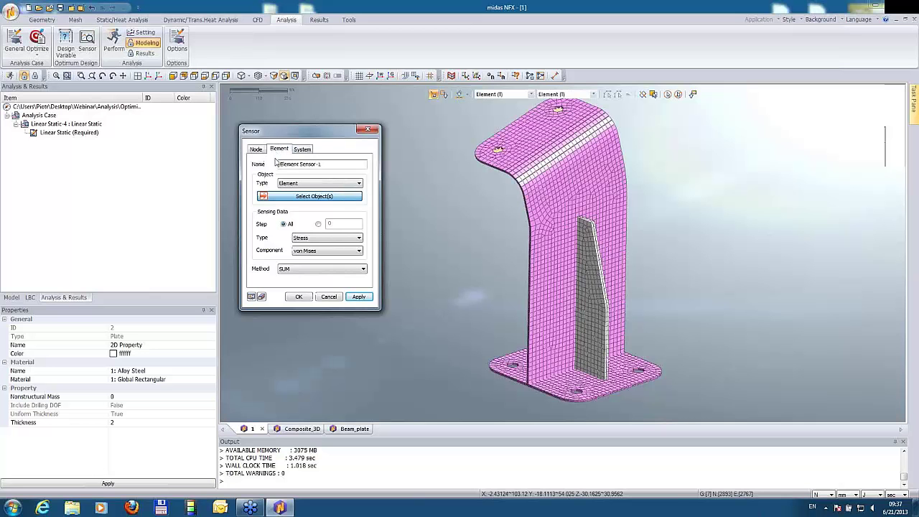
{"action": "left_click", "coordinate": [318, 238]}
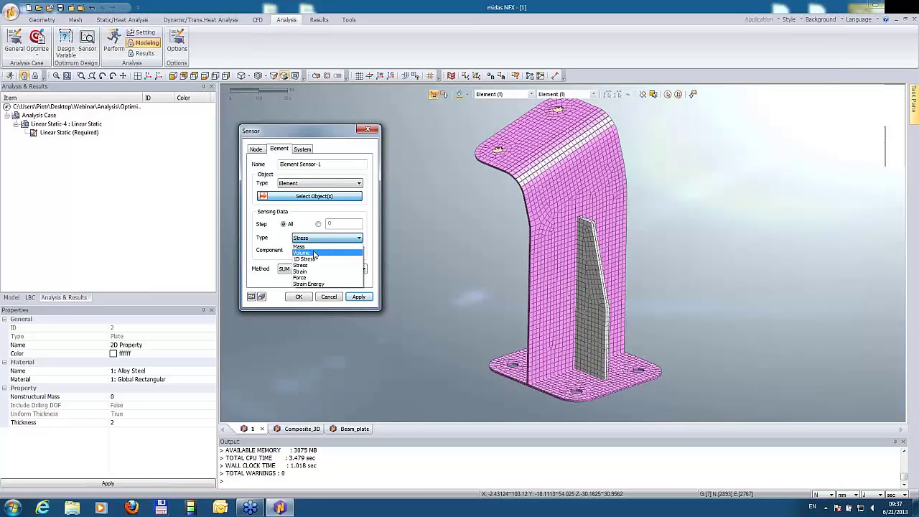
{"action": "left_click", "coordinate": [302, 139]}
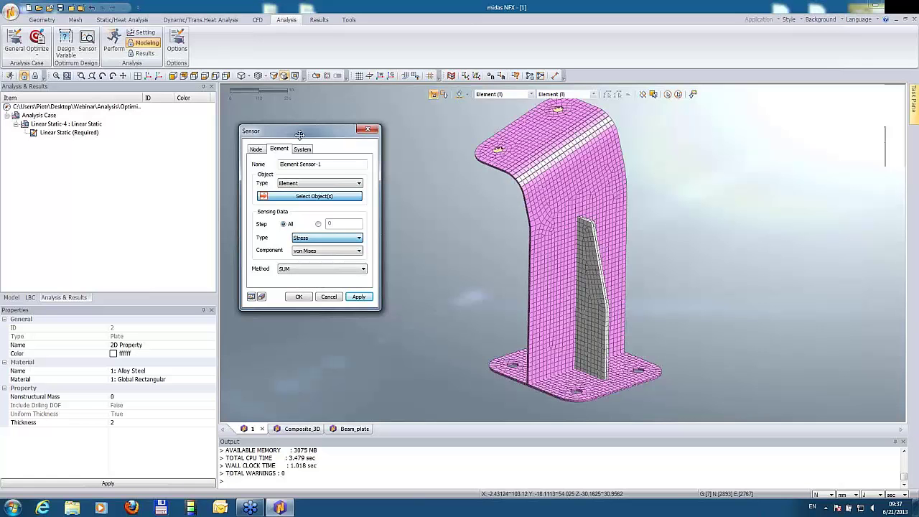
Create a node displacement sensor with the SUM method on the node at the stiffener rib's upper corner
{"action": "left_click", "coordinate": [256, 150]}
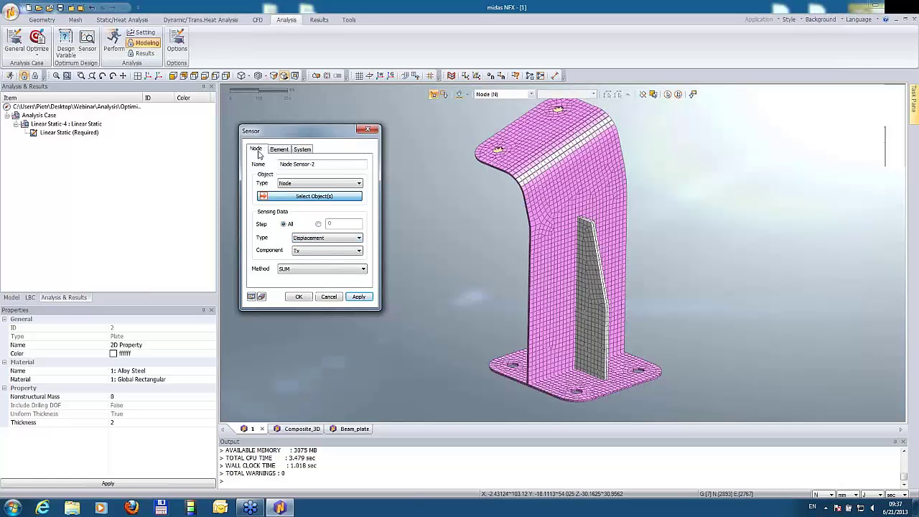
{"action": "left_click", "coordinate": [592, 224]}
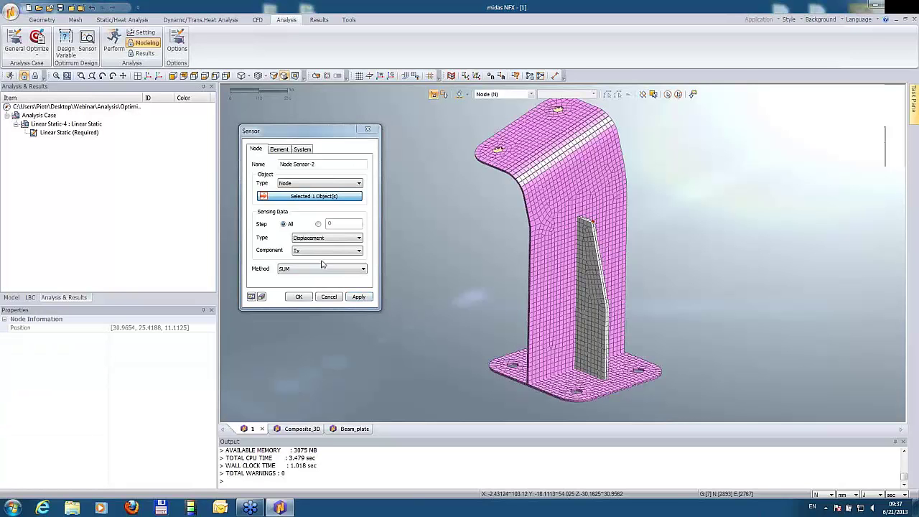
{"action": "left_click", "coordinate": [299, 297]}
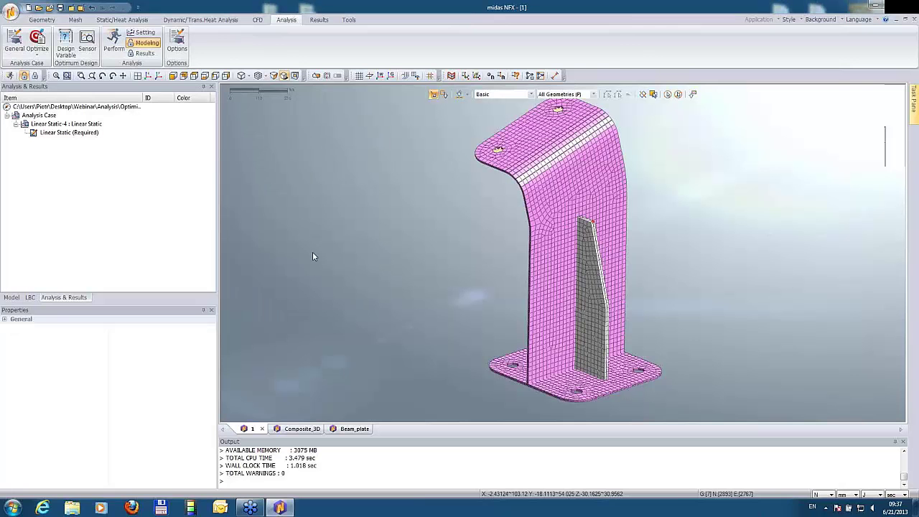
Define the thickness of the first 2D plate property as a continuous design variable with a 10% range
{"action": "left_click", "coordinate": [69, 56]}
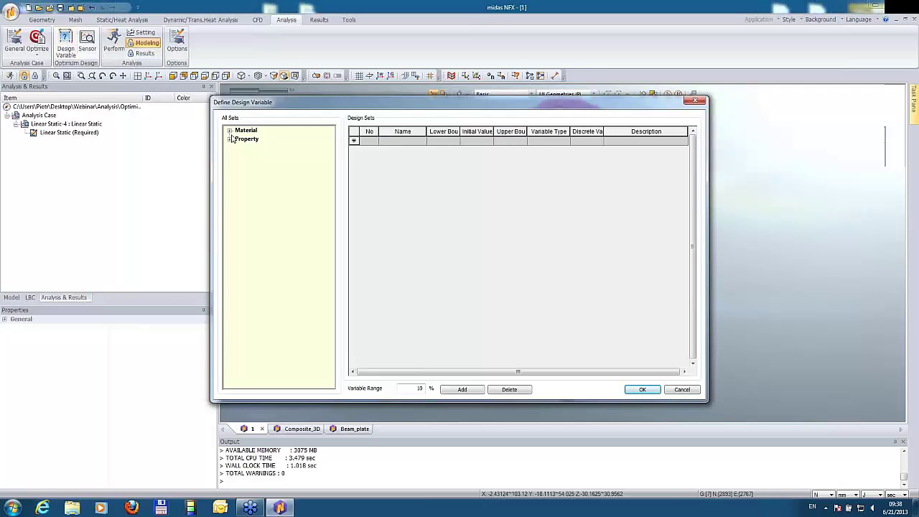
{"action": "left_click", "coordinate": [230, 140]}
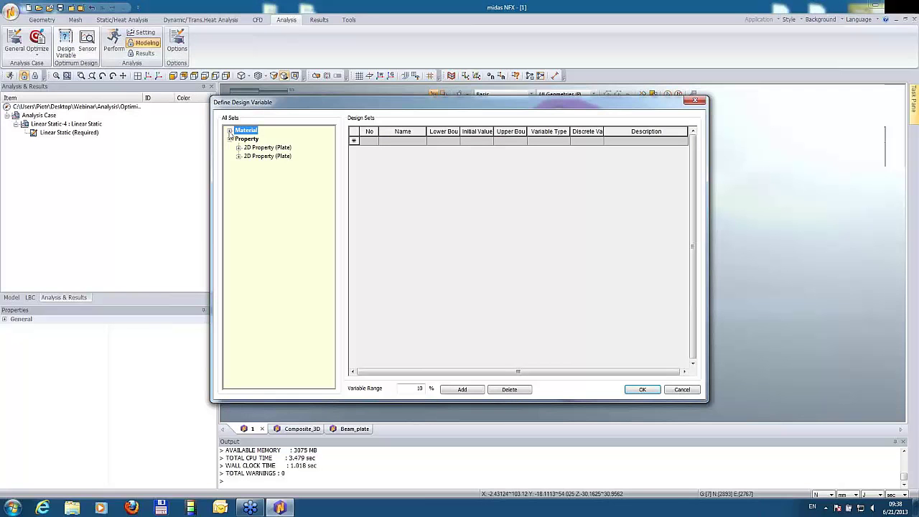
{"action": "left_click", "coordinate": [229, 130]}
{"action": "left_click", "coordinate": [238, 156]}
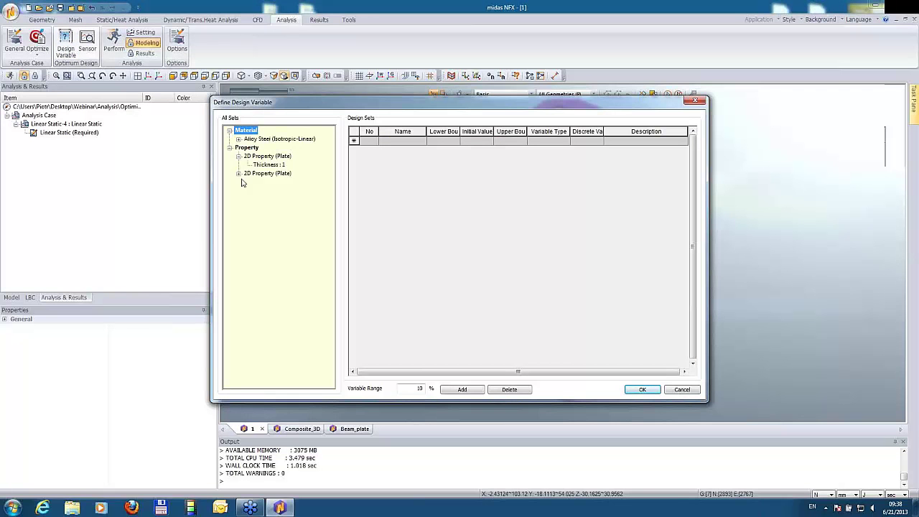
{"action": "left_click", "coordinate": [238, 173]}
{"action": "left_click", "coordinate": [238, 139]}
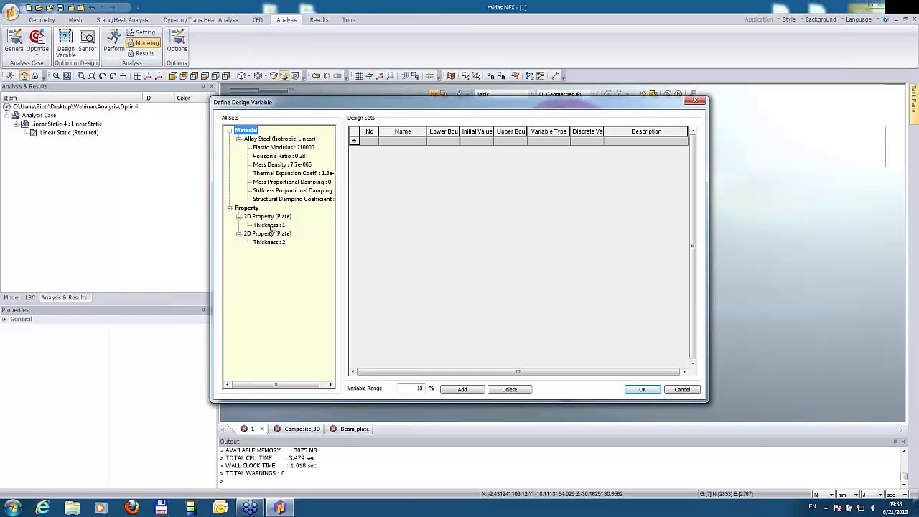
{"action": "left_click_drag", "start_coordinate": [272, 229], "coordinate": [400, 213]}
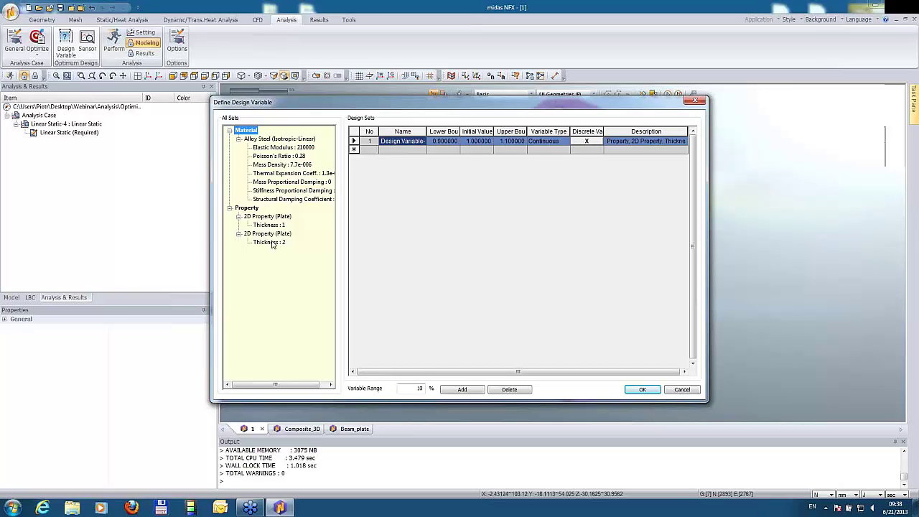
Set the variable range to 50% and add the second 2D plate property's thickness as a design variable
{"action": "left_click_drag", "start_coordinate": [404, 390], "coordinate": [425, 390]}
{"action": "type", "text": "50"}
{"action": "left_click", "coordinate": [447, 389]}
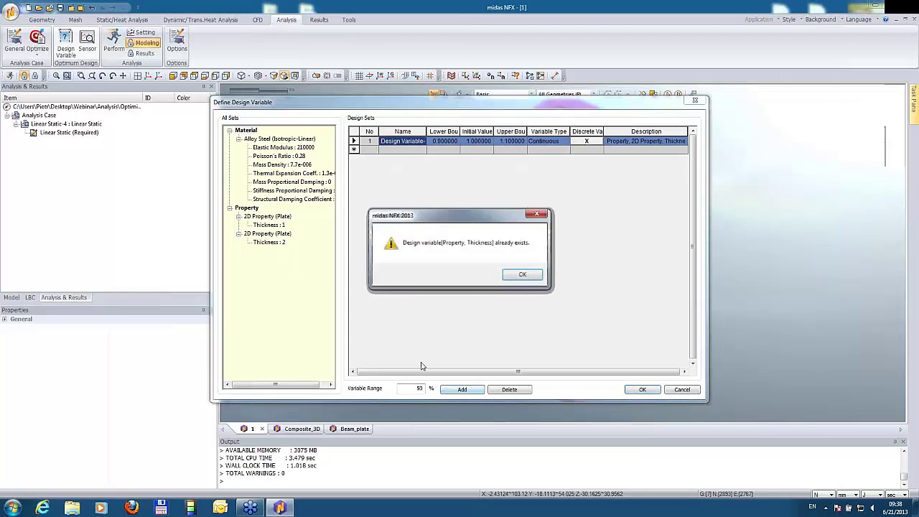
{"action": "left_click", "coordinate": [522, 275]}
{"action": "left_click", "coordinate": [267, 243]}
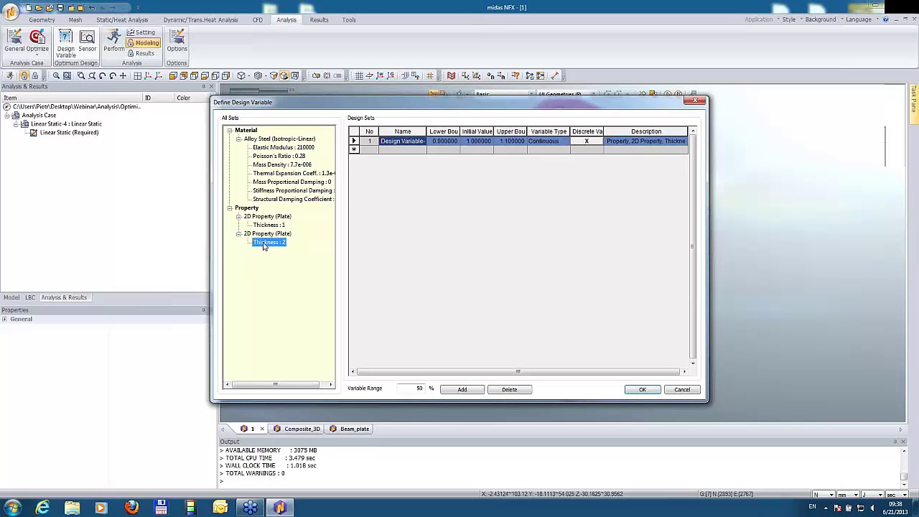
{"action": "double_click", "coordinate": [264, 246]}
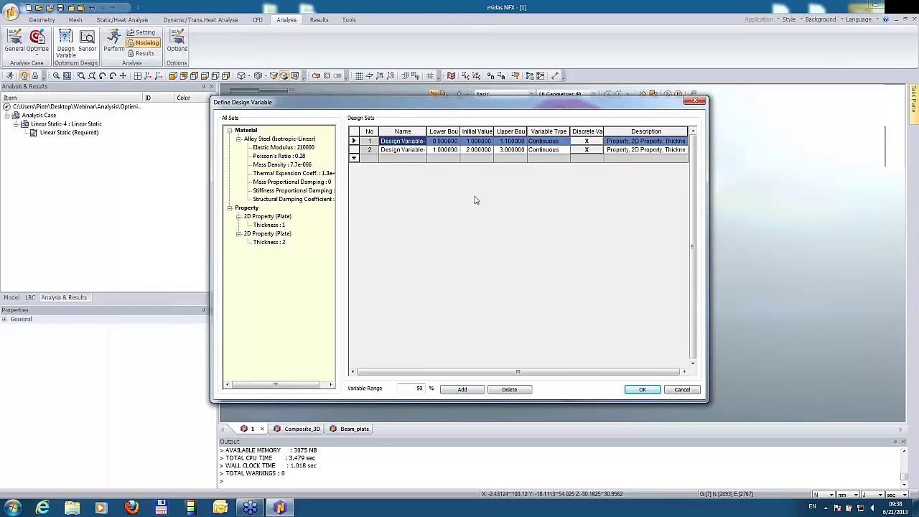
{"action": "left_click", "coordinate": [642, 389]}
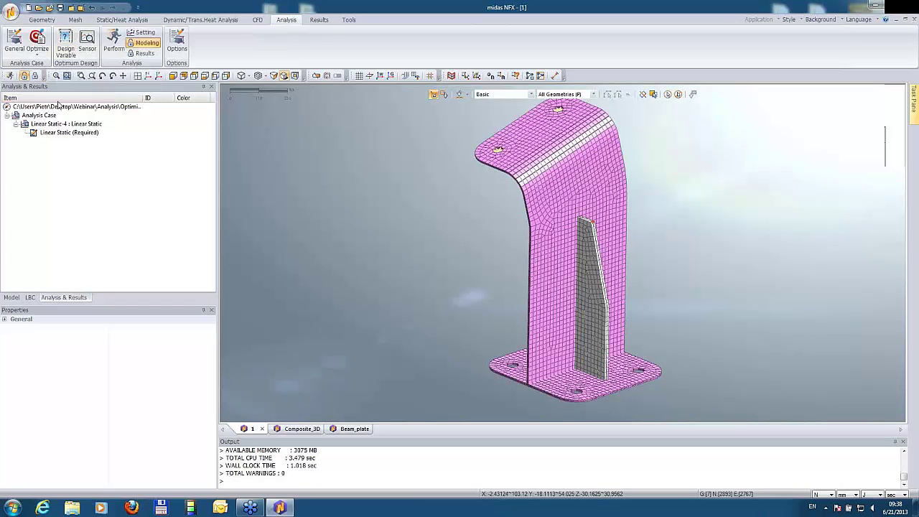
Start a Design Sampling optimization case and name it Sampling
{"action": "left_click", "coordinate": [37, 50]}
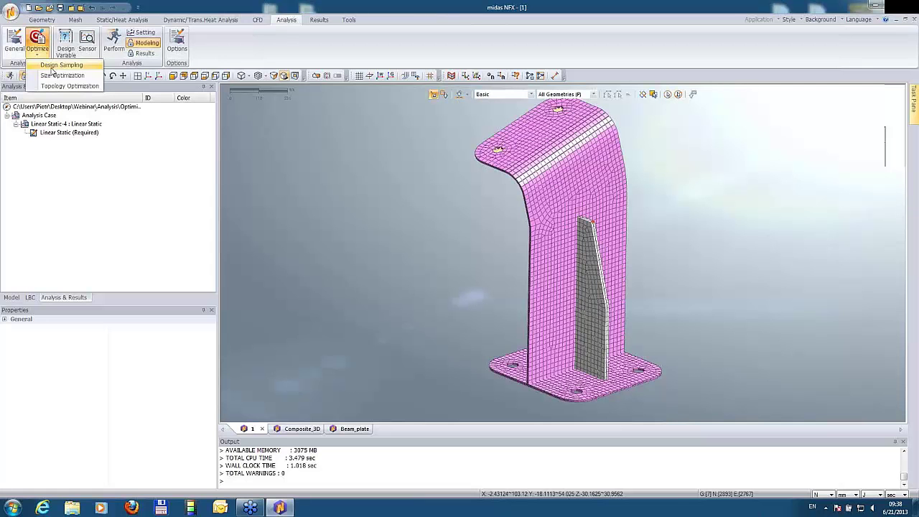
{"action": "left_click", "coordinate": [51, 66]}
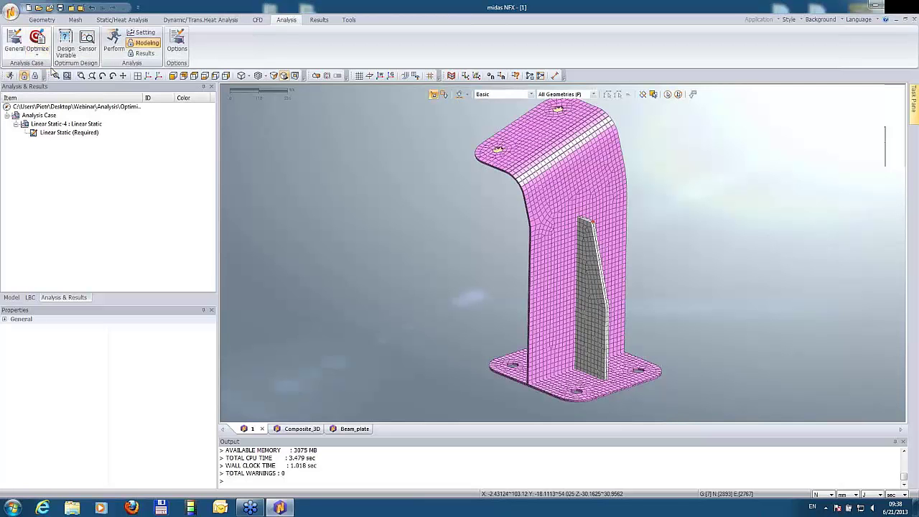
{"action": "left_click", "coordinate": [380, 141]}
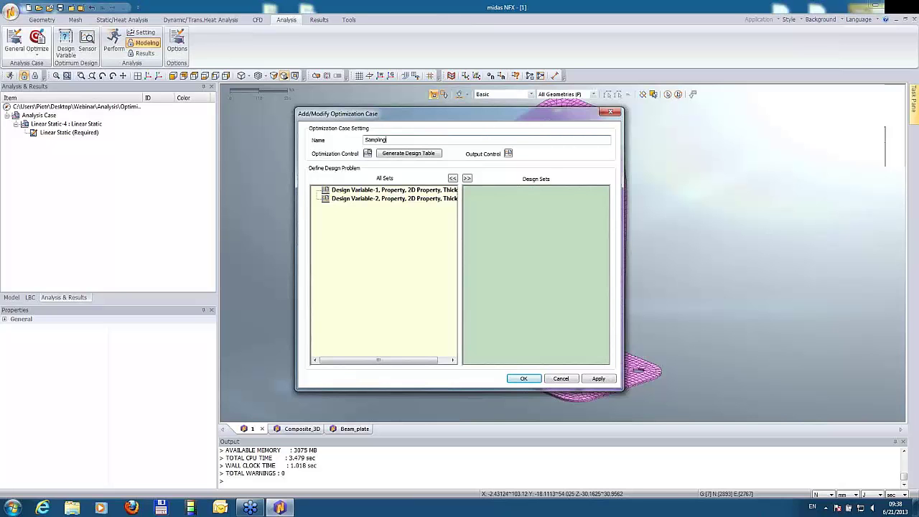
Add a design response to the Sampling case for the Linear Static subcase, using the node sensor
{"action": "left_click", "coordinate": [367, 153]}
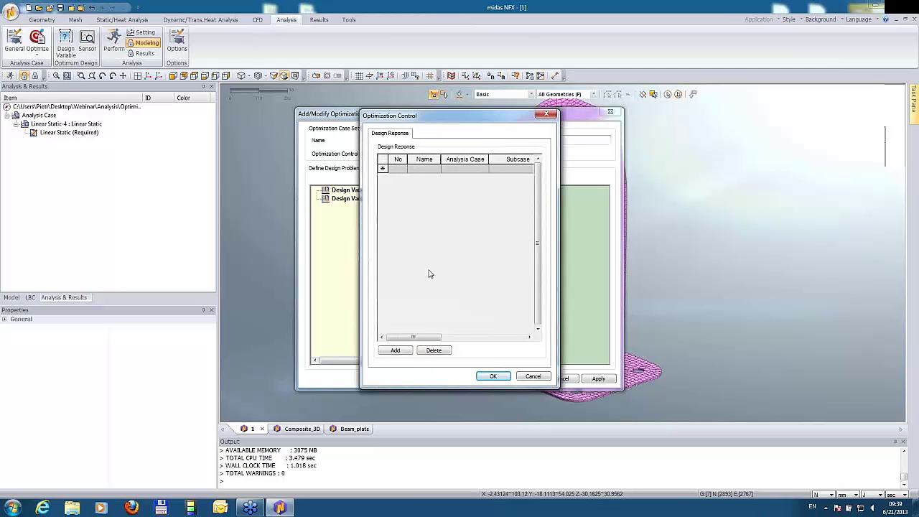
{"action": "left_click", "coordinate": [395, 351]}
{"action": "left_click_drag", "start_coordinate": [406, 337], "coordinate": [500, 341]}
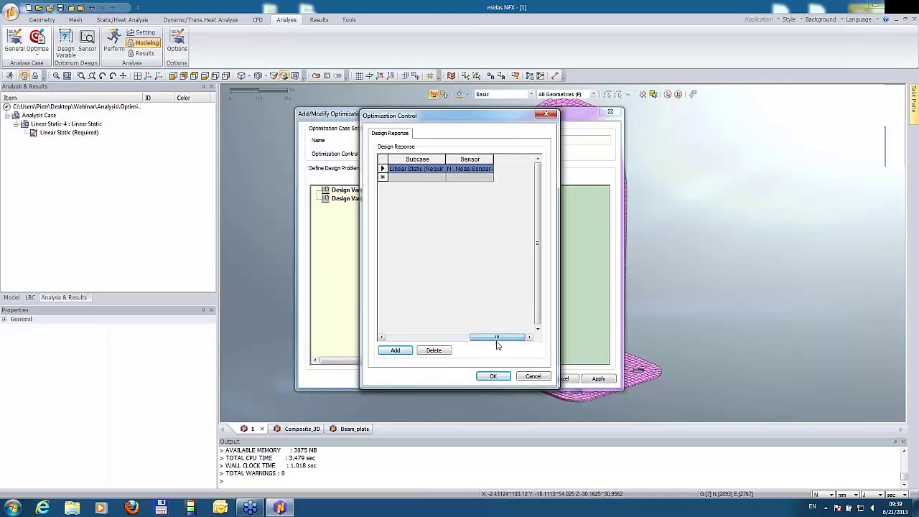
{"action": "left_click", "coordinate": [491, 170]}
{"action": "left_click", "coordinate": [489, 169]}
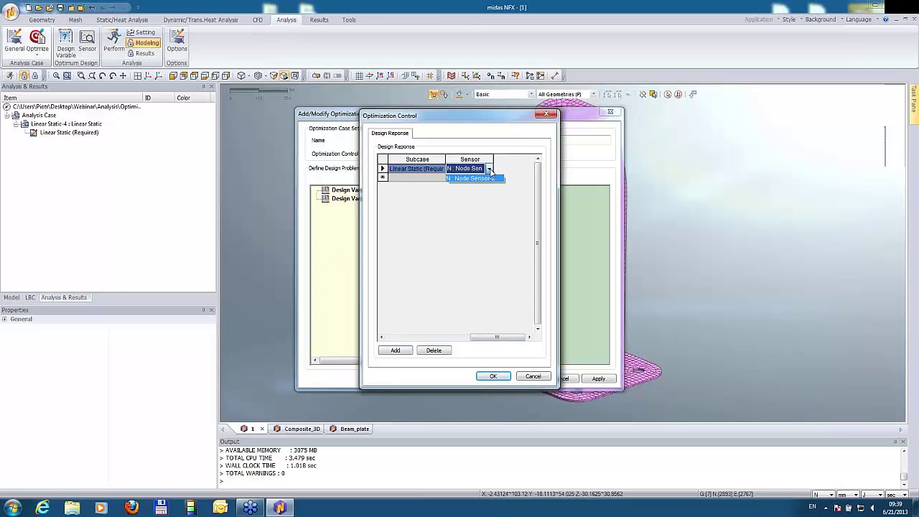
{"action": "left_click", "coordinate": [471, 178]}
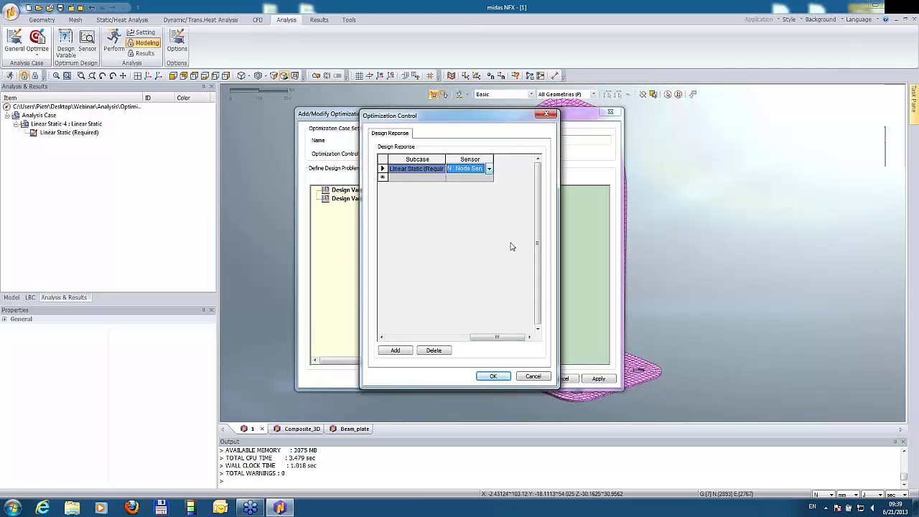
{"action": "left_click", "coordinate": [494, 378]}
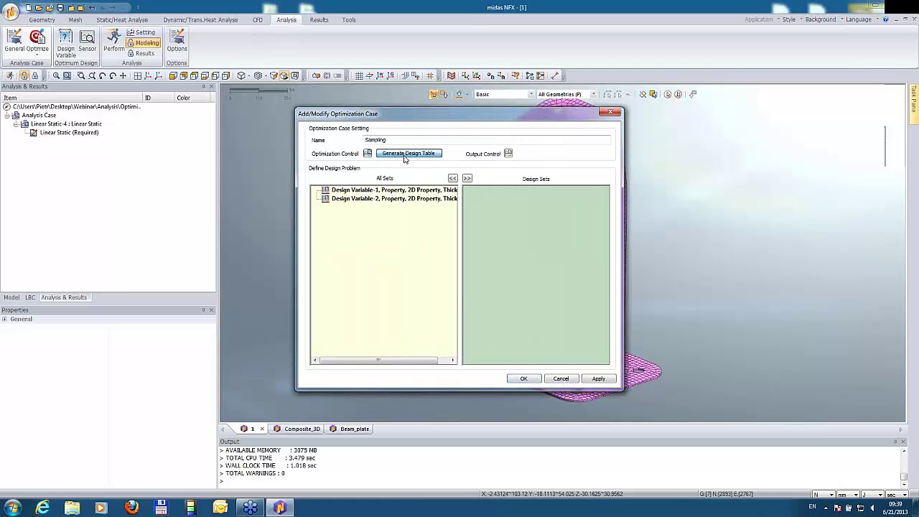
Include both thickness design variables and generate a typical Latin Hypercube design table with 10 sampling points
{"action": "left_click", "coordinate": [404, 155]}
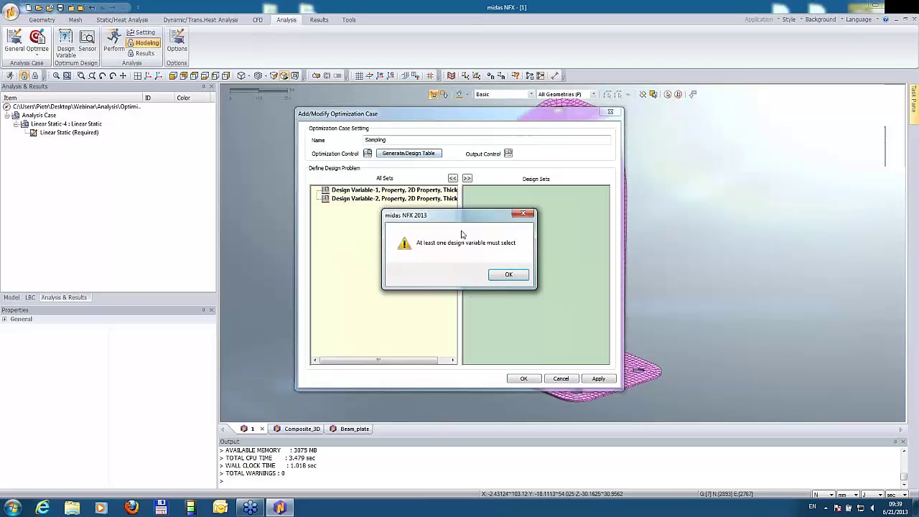
{"action": "left_click", "coordinate": [508, 277]}
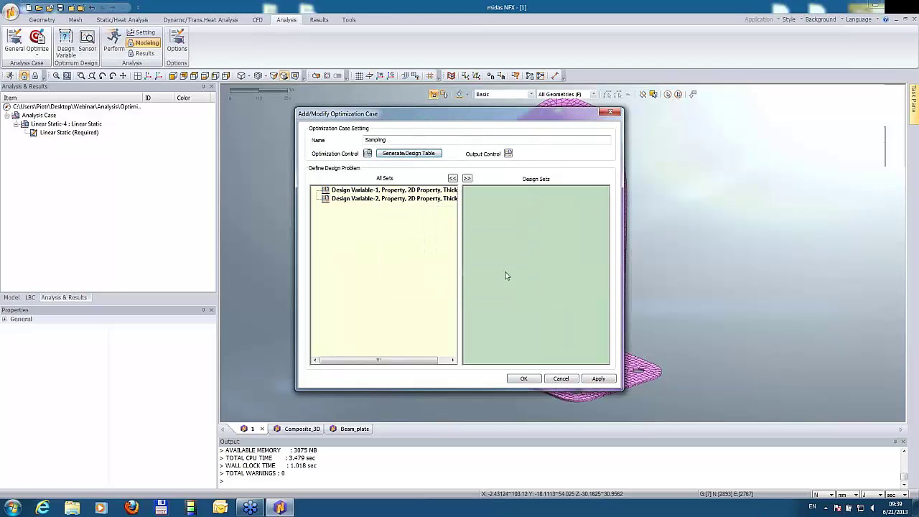
{"action": "left_click", "coordinate": [467, 178]}
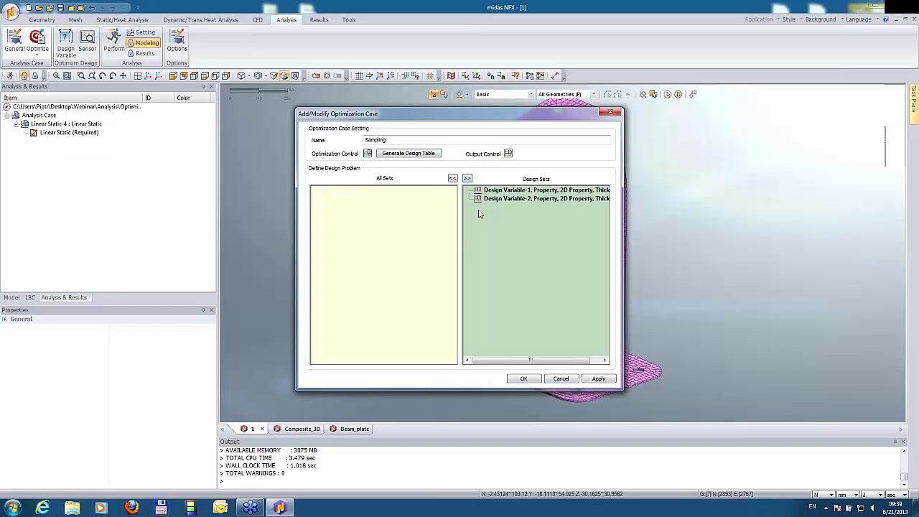
{"action": "left_click", "coordinate": [414, 155]}
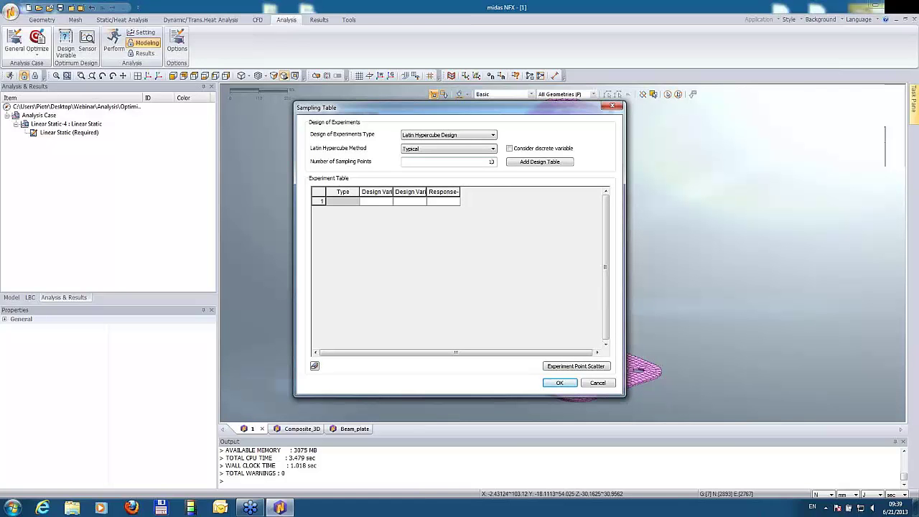
{"action": "left_click", "coordinate": [528, 163]}
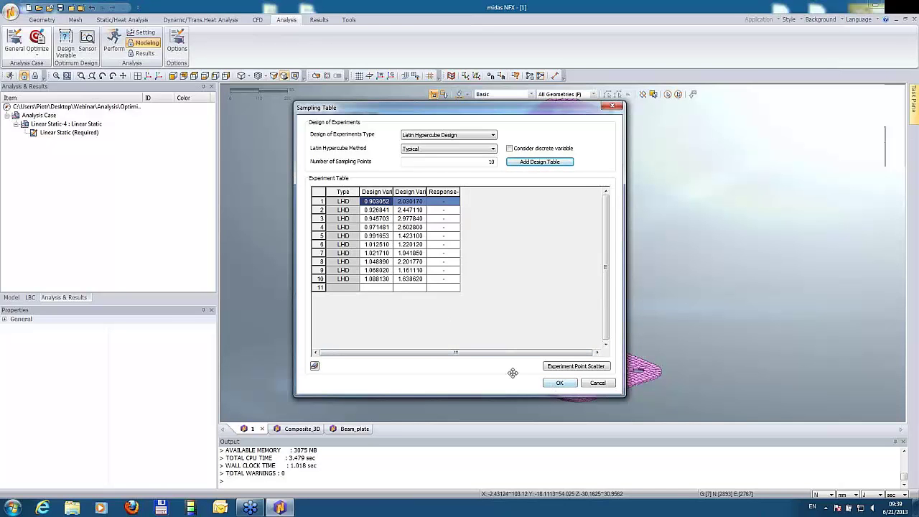
Check the experiment point scatter with sampling point labels shown, and save the sampling table and optimization case
{"action": "left_click", "coordinate": [571, 366]}
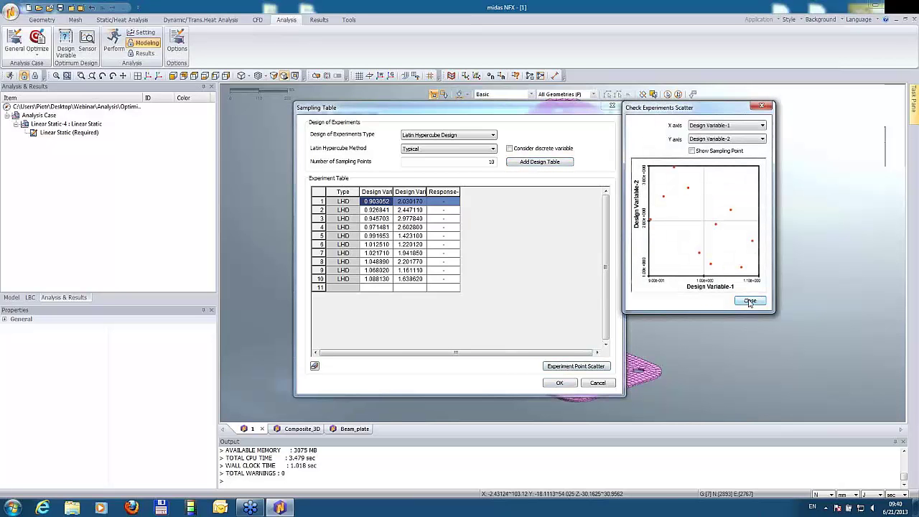
{"action": "left_click", "coordinate": [720, 152]}
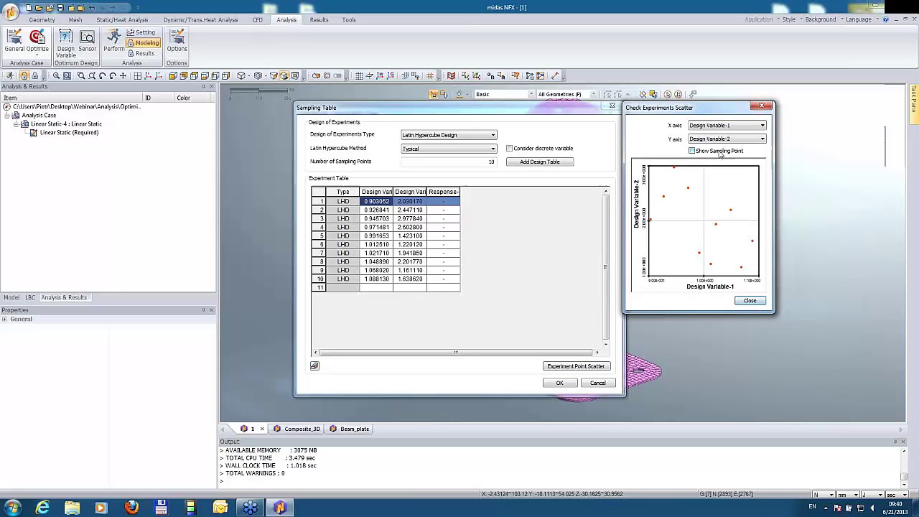
{"action": "left_click", "coordinate": [754, 305]}
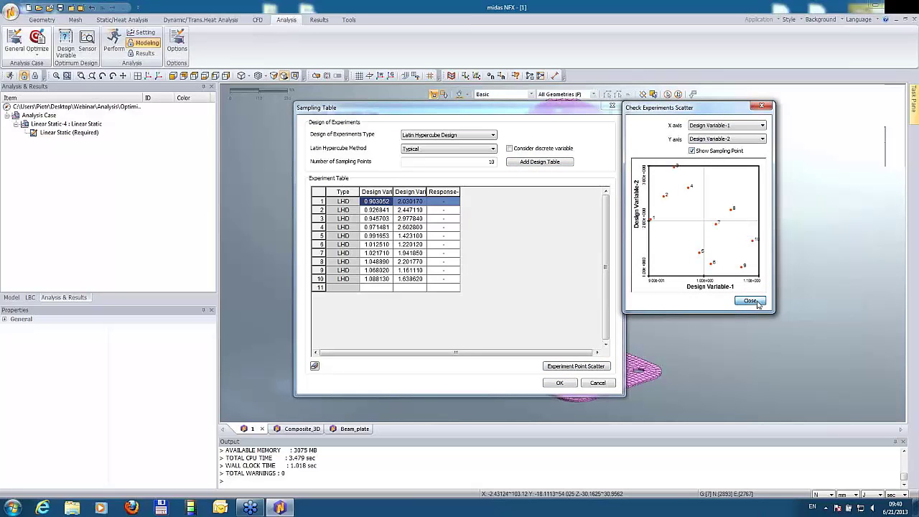
{"action": "left_click", "coordinate": [560, 383]}
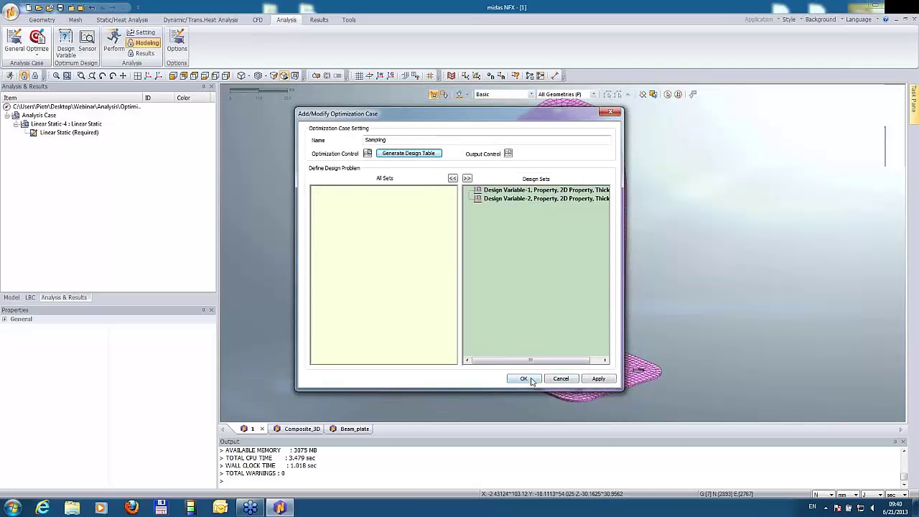
{"action": "left_click", "coordinate": [532, 382]}
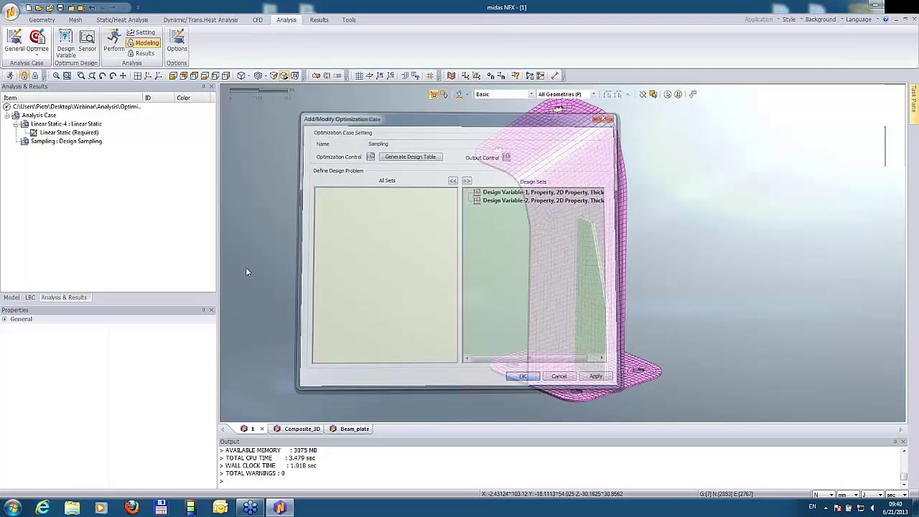
Solve the Sampling case and display the total translation contour of DOE 10
{"action": "right_click", "coordinate": [79, 142]}
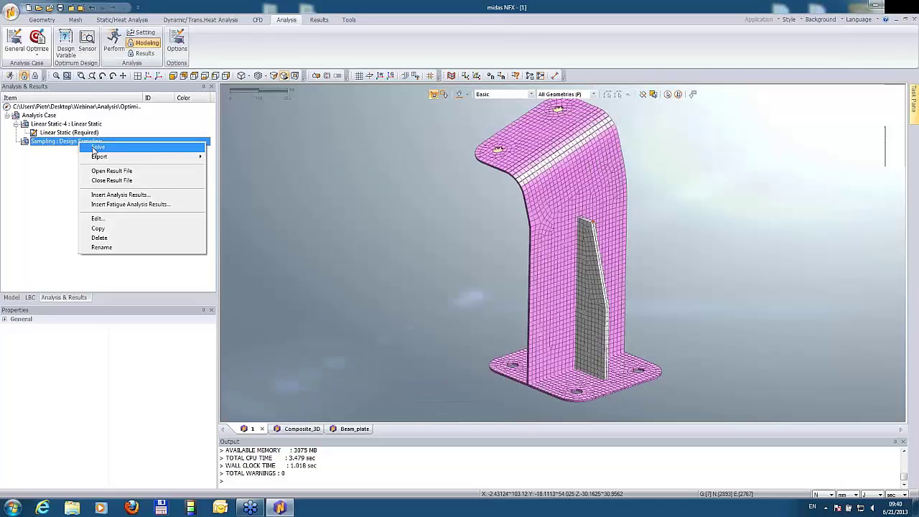
{"action": "left_click", "coordinate": [96, 147]}
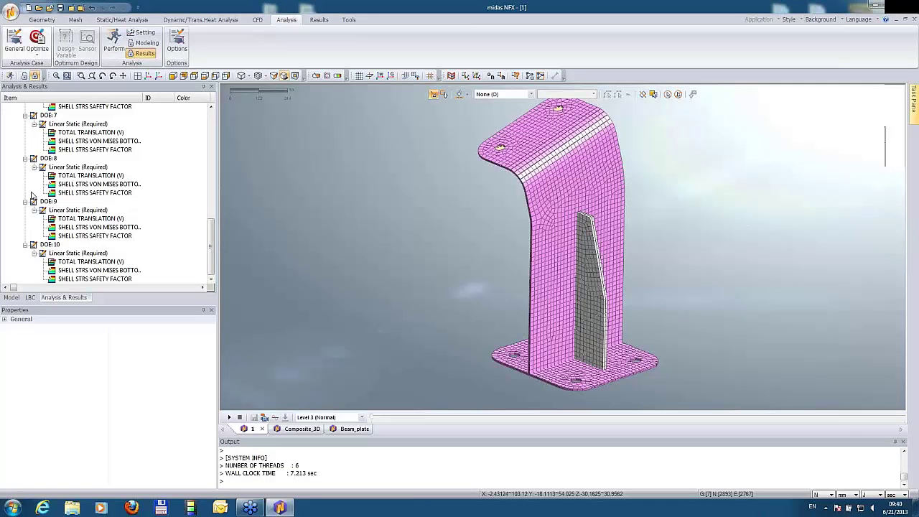
{"action": "left_click", "coordinate": [91, 264]}
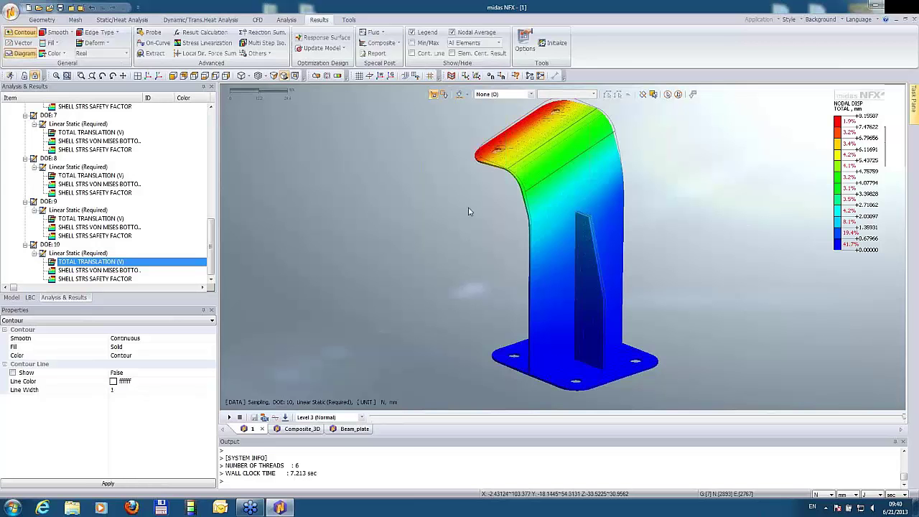
{"action": "middle_click_drag", "start_coordinate": [478, 229], "coordinate": [500, 120]}
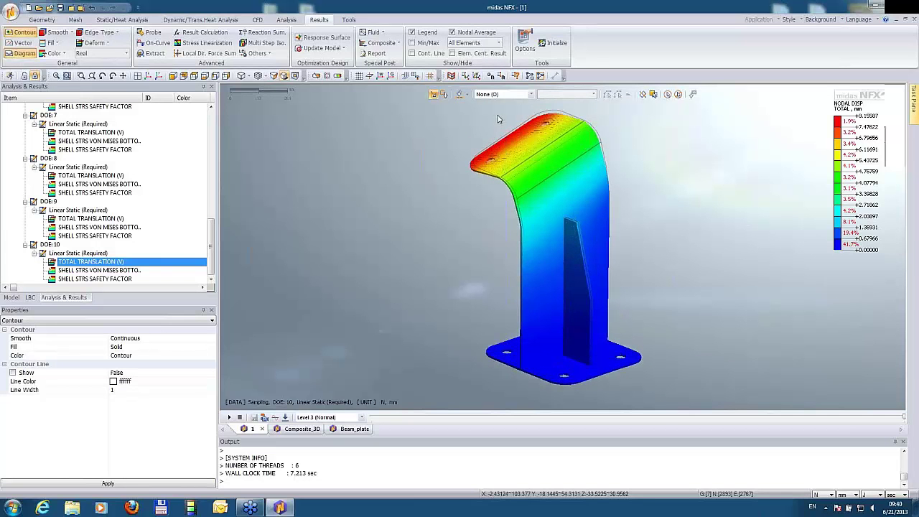
Create an approximation-based size optimization case titled Otpimization, based on the Sampling case, and include both thickness design variables
{"action": "left_click", "coordinate": [287, 20]}
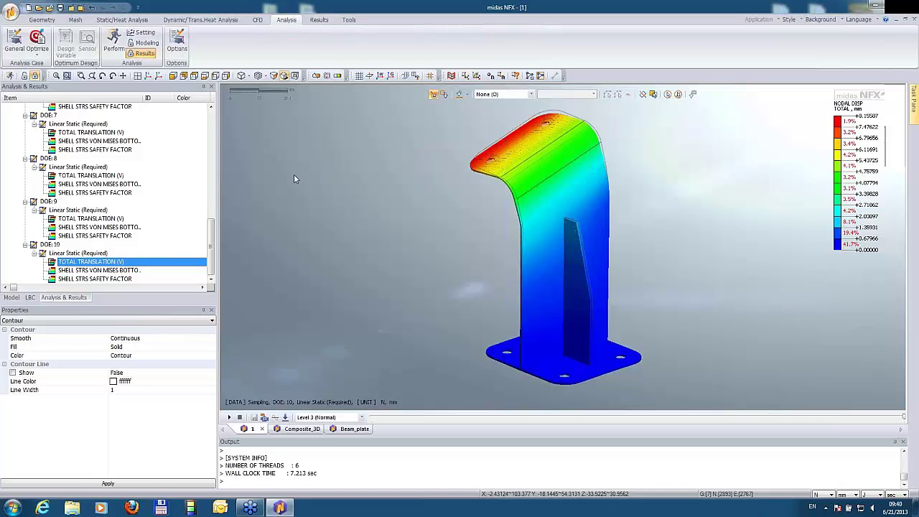
{"action": "left_click", "coordinate": [34, 59]}
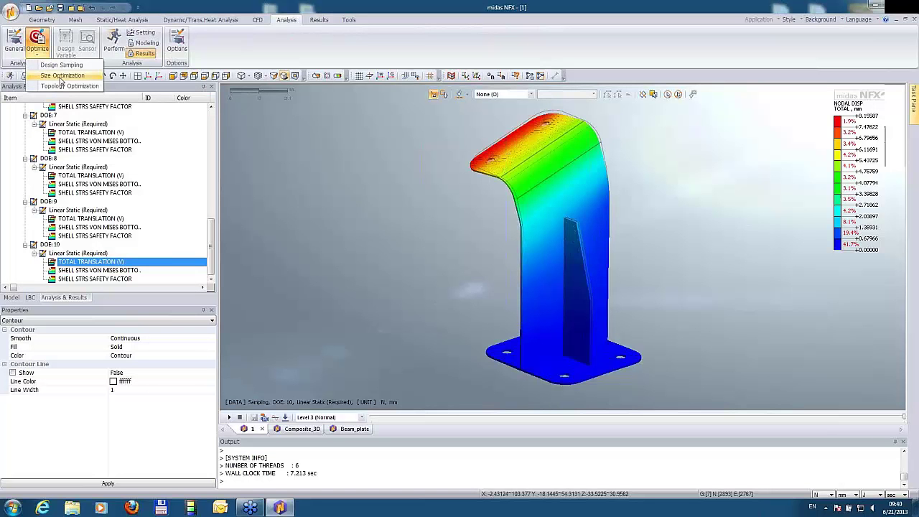
{"action": "left_click", "coordinate": [61, 77]}
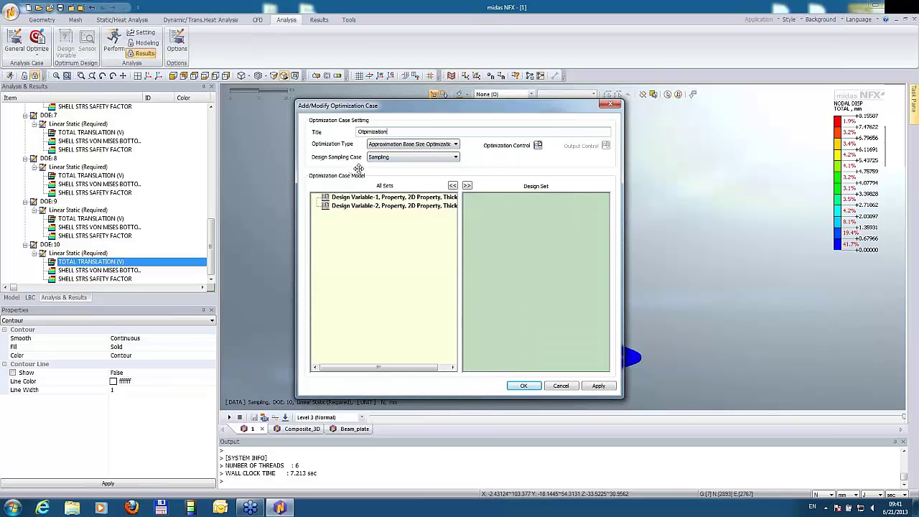
{"action": "left_click", "coordinate": [468, 185]}
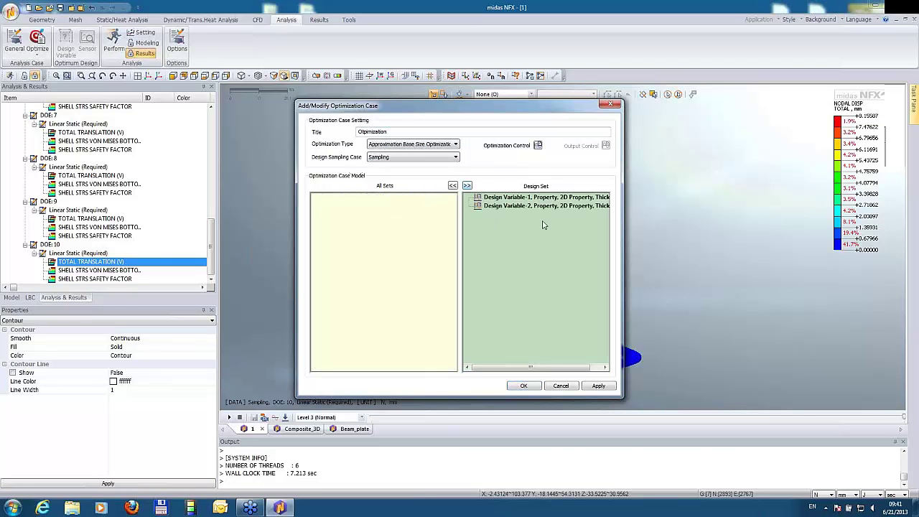
Request optimum point output with the Kriging model and genetic algorithm, and add an objective minimizing the SUM of Response-1
{"action": "left_click", "coordinate": [538, 146]}
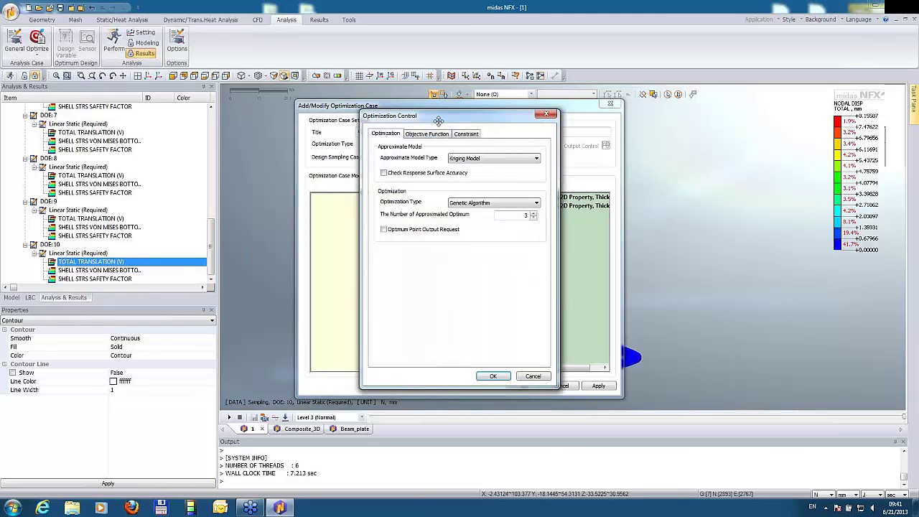
{"action": "left_click_drag", "start_coordinate": [433, 115], "coordinate": [391, 116]}
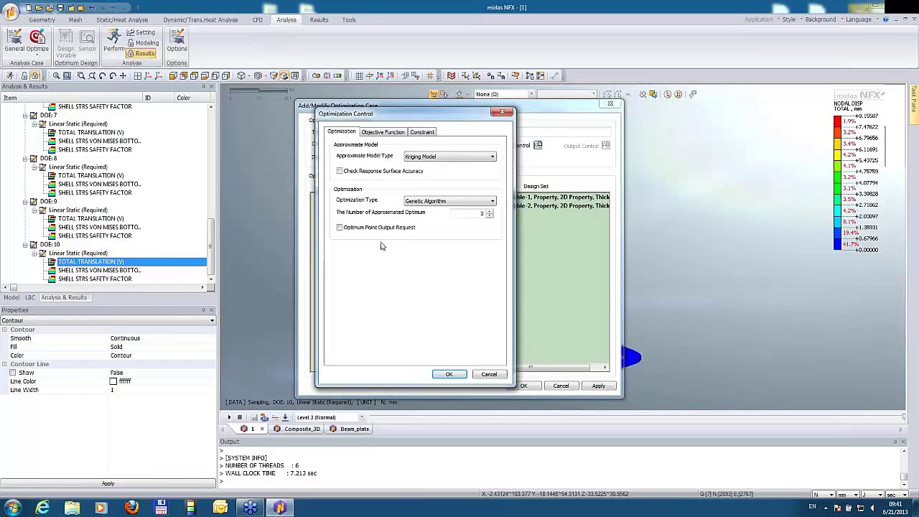
{"action": "left_click", "coordinate": [340, 227]}
{"action": "left_click", "coordinate": [391, 134]}
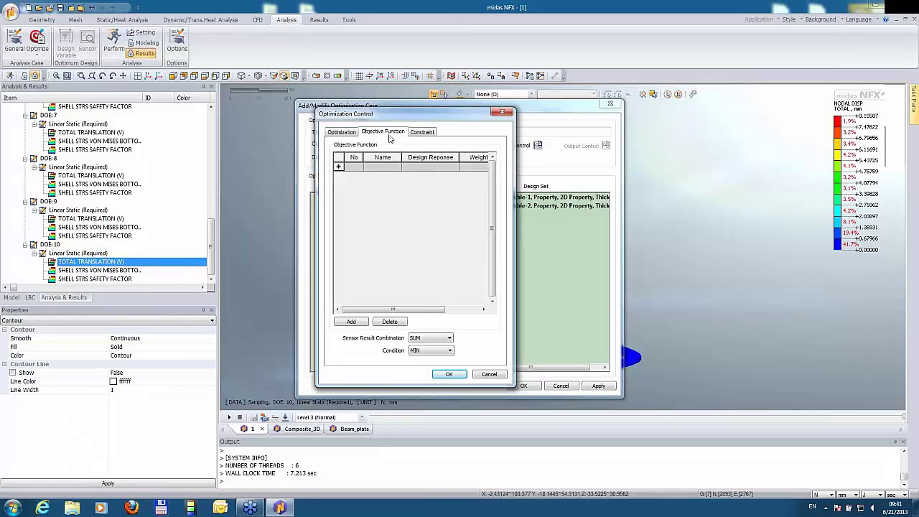
{"action": "left_click", "coordinate": [359, 323]}
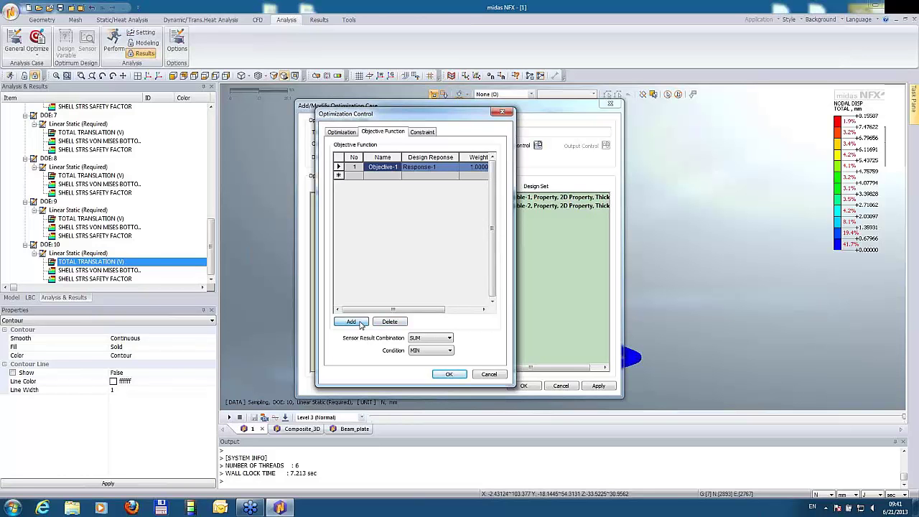
Add a constraint on Response-1 with lower bound 0 and upper bound 1, and save the size optimization case
{"action": "left_click", "coordinate": [428, 134]}
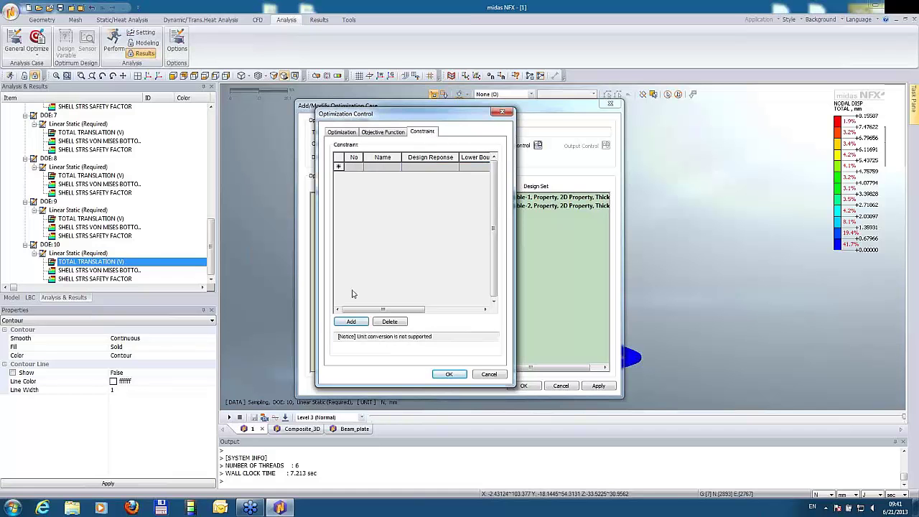
{"action": "left_click", "coordinate": [352, 322]}
{"action": "left_click_drag", "start_coordinate": [361, 314], "coordinate": [469, 316]}
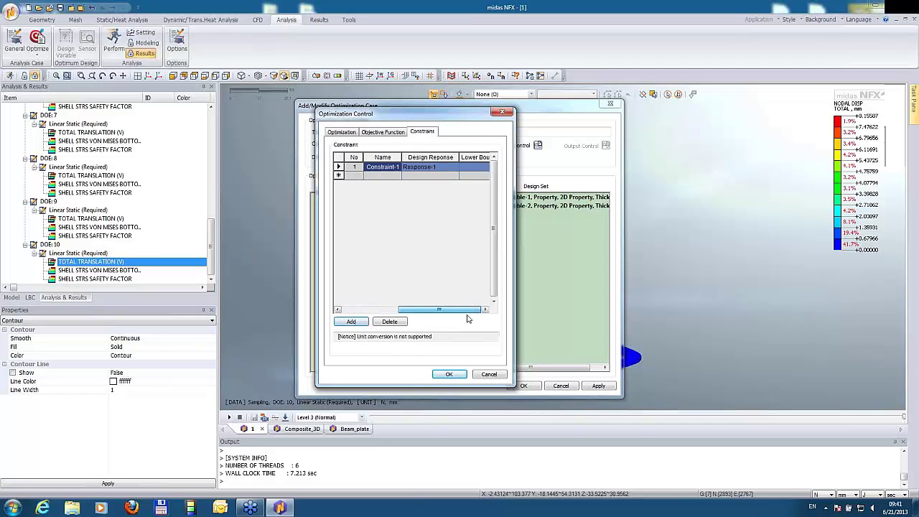
{"action": "left_click", "coordinate": [421, 166]}
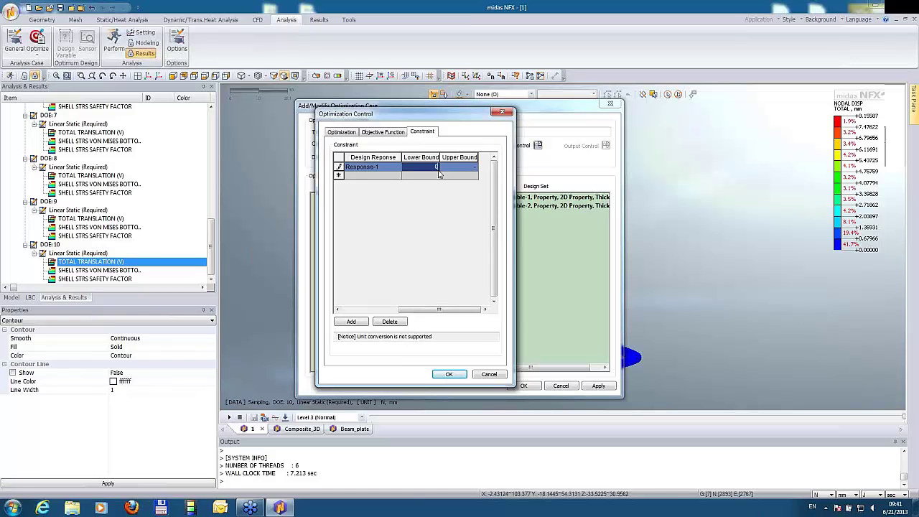
{"action": "left_click", "coordinate": [465, 167]}
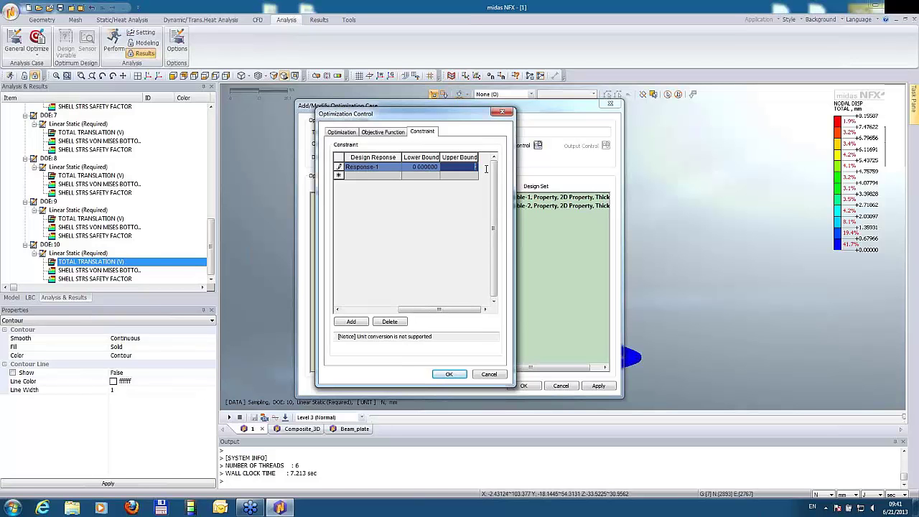
{"action": "type", "text": "1"}
{"action": "left_click", "coordinate": [449, 375]}
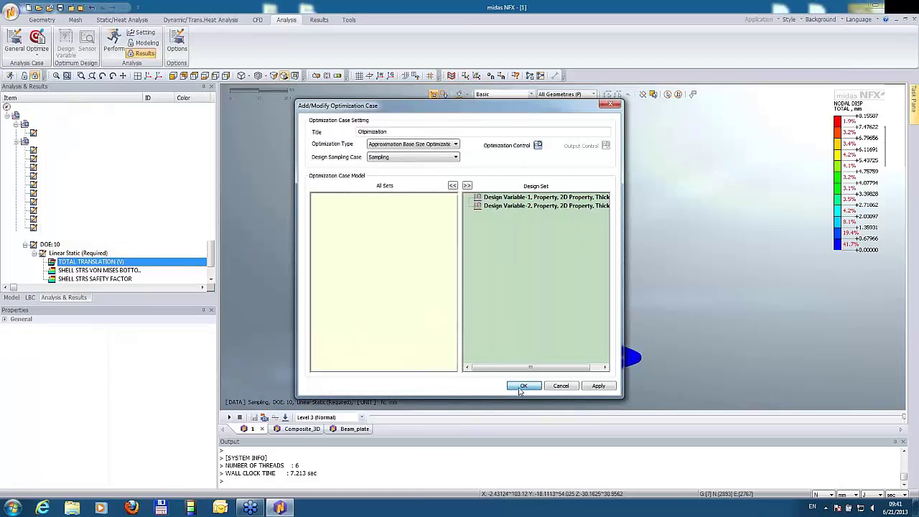
{"action": "left_click", "coordinate": [523, 386]}
Solve the size optimization case and collapse its results in the analysis tree
{"action": "right_click", "coordinate": [80, 237]}
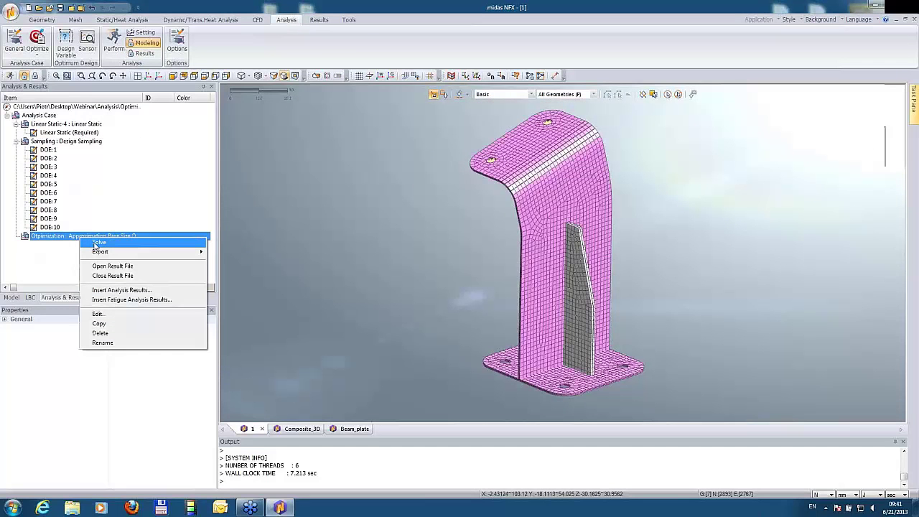
{"action": "left_click", "coordinate": [97, 244]}
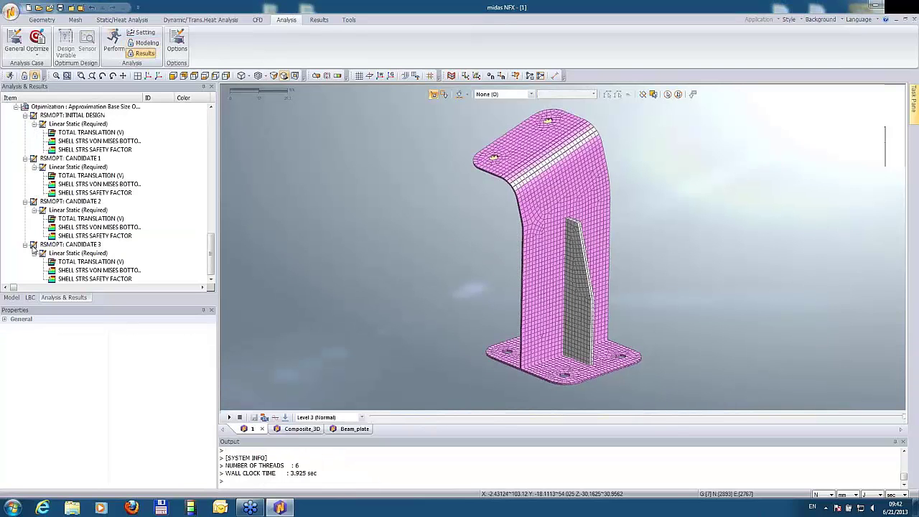
{"action": "left_click", "coordinate": [16, 106]}
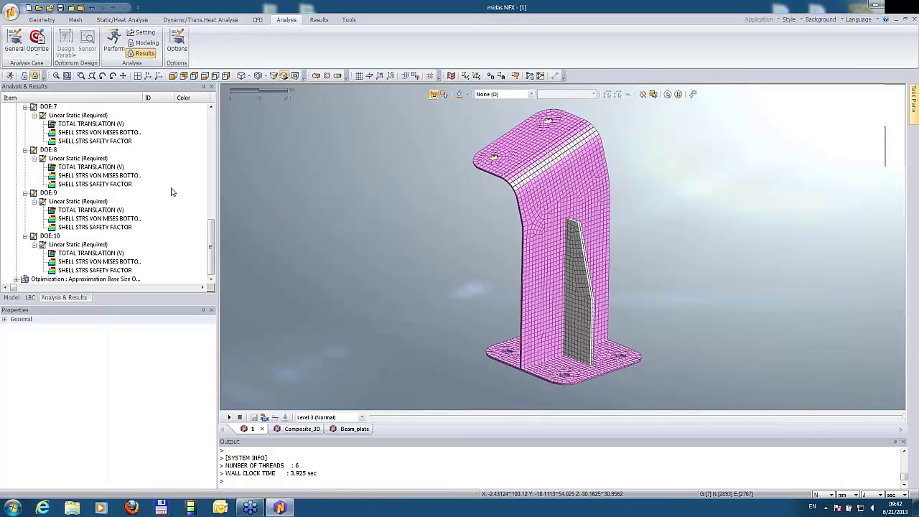
Display the total translation contour of the optimization's initial design and of Candidate 1 to compare them
{"action": "scroll", "coordinate": [212, 279], "scroll_direction": "down", "scroll_amount": 7}
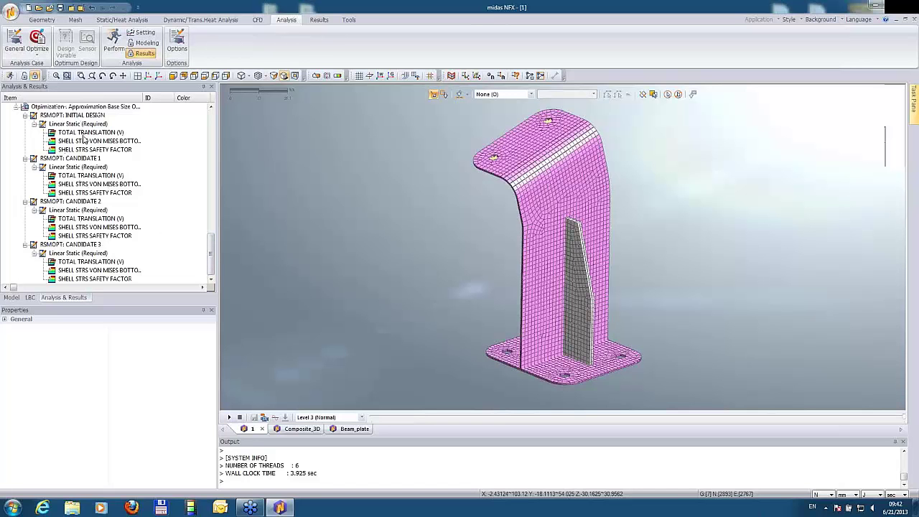
{"action": "double_click", "coordinate": [84, 133]}
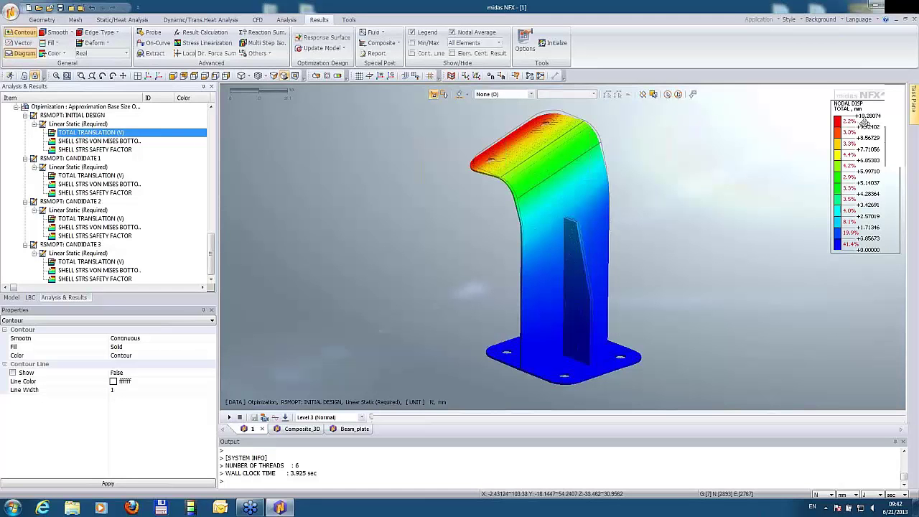
{"action": "double_click", "coordinate": [84, 177]}
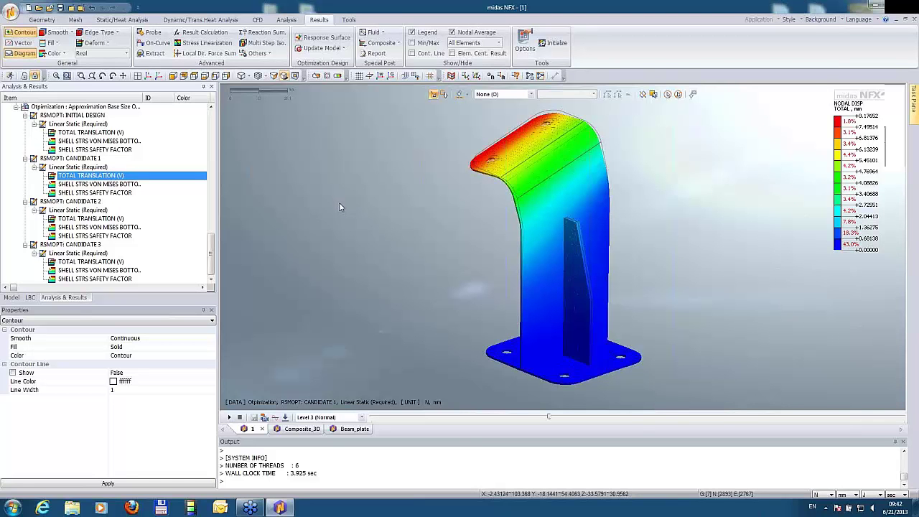
Generate a size-optimized model from Candidate 1 of the Otpimization case, saved as 1_Optimized.nfx
{"action": "left_click", "coordinate": [325, 48]}
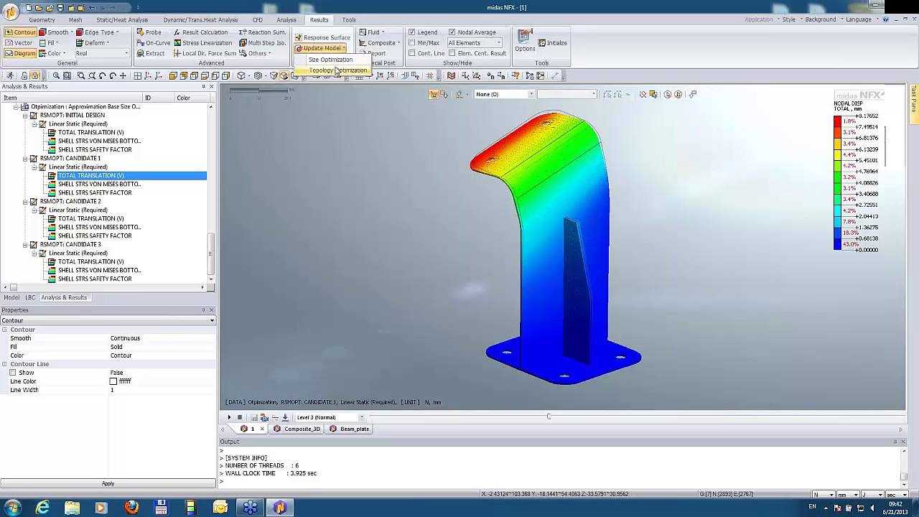
{"action": "left_click", "coordinate": [339, 62]}
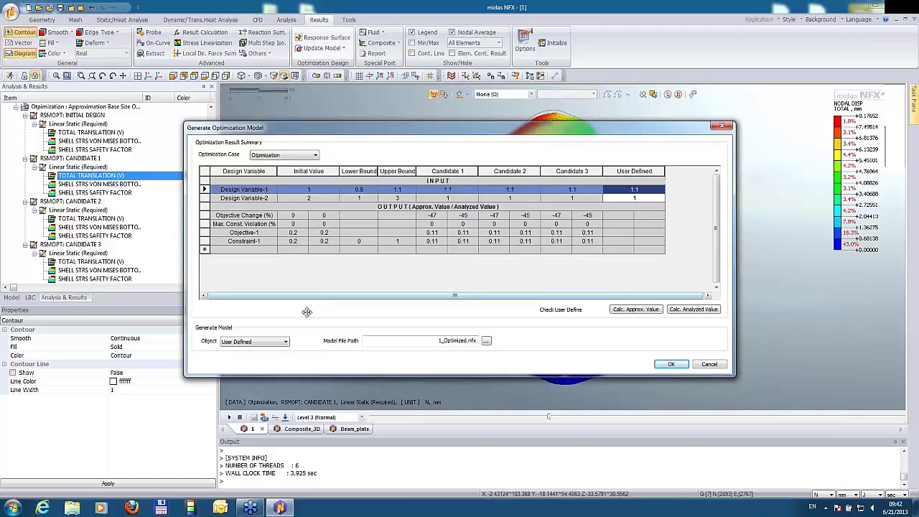
{"action": "left_click", "coordinate": [276, 343]}
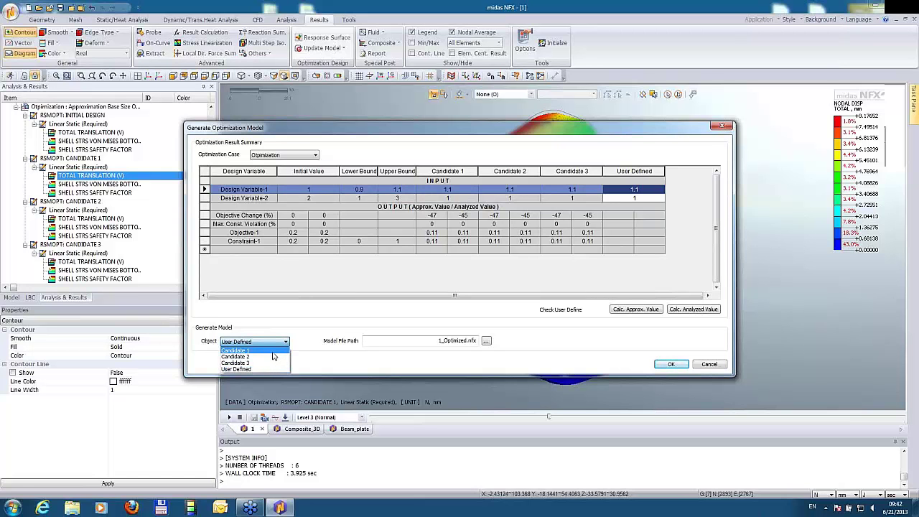
{"action": "left_click", "coordinate": [273, 351]}
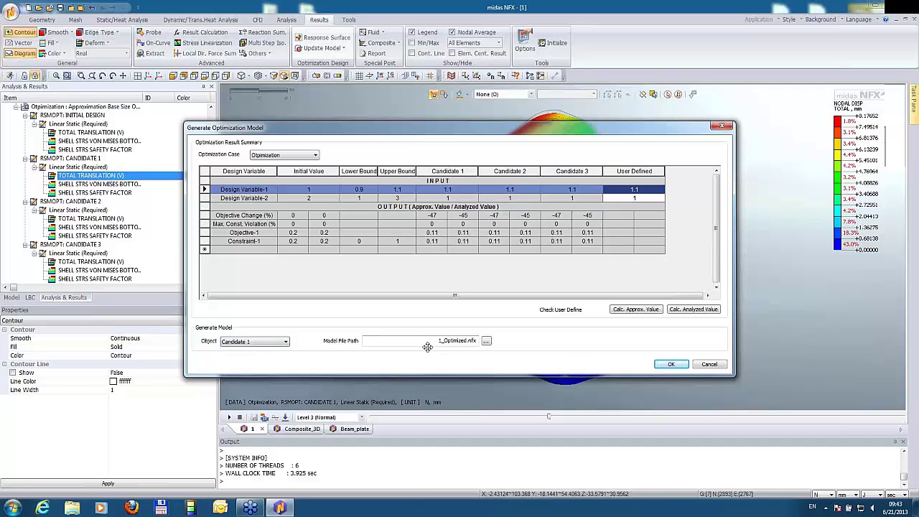
{"action": "left_click", "coordinate": [672, 364]}
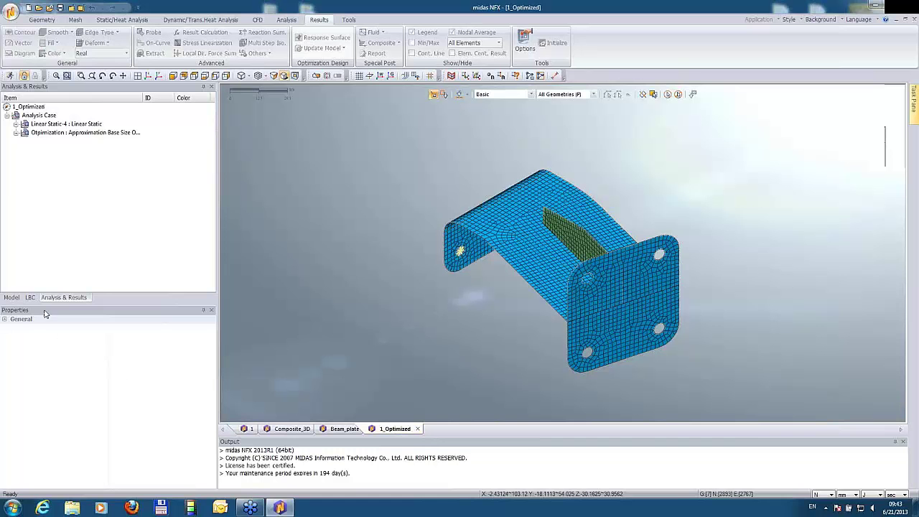
Inspect the thickness of both 2D plate properties in the generated optimized model
{"action": "left_click", "coordinate": [11, 297]}
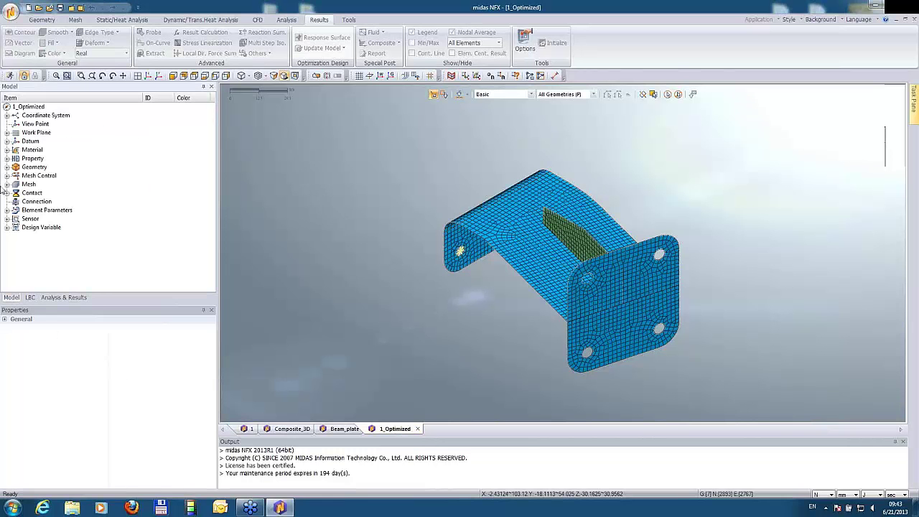
{"action": "left_click", "coordinate": [7, 158]}
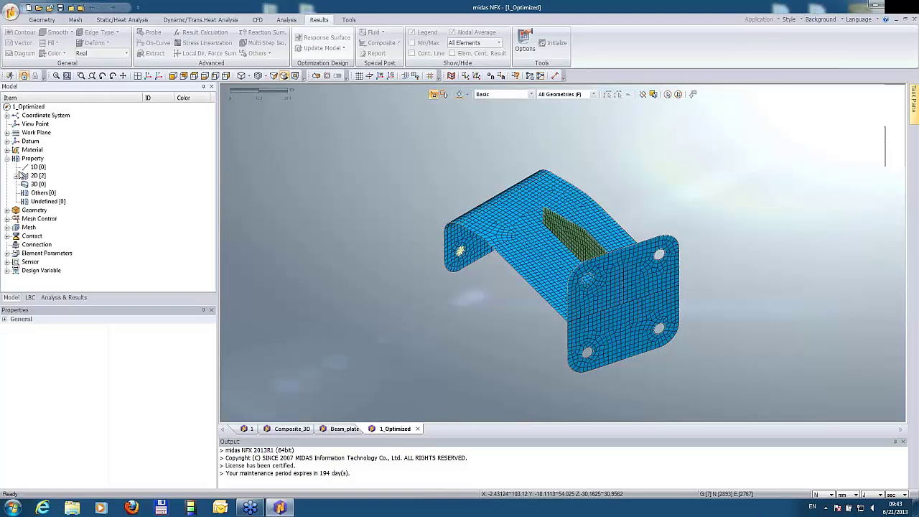
{"action": "left_click", "coordinate": [17, 175]}
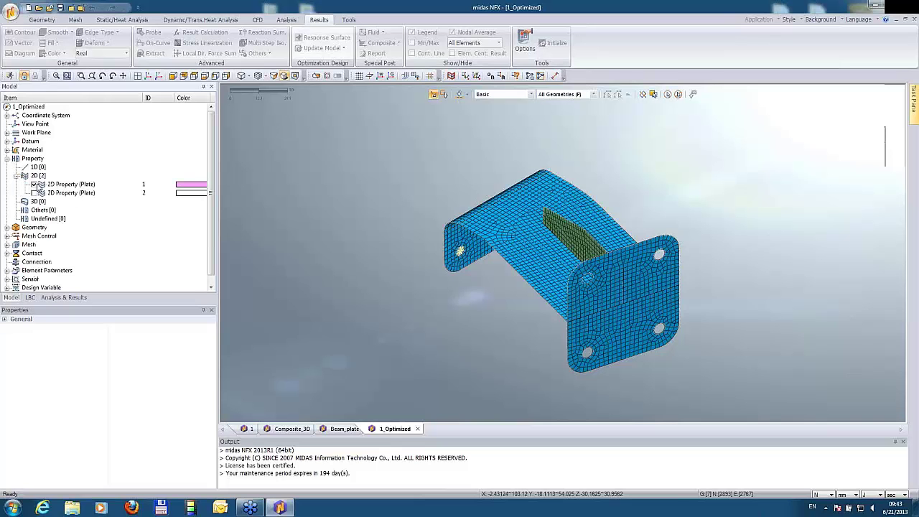
{"action": "left_click", "coordinate": [42, 185]}
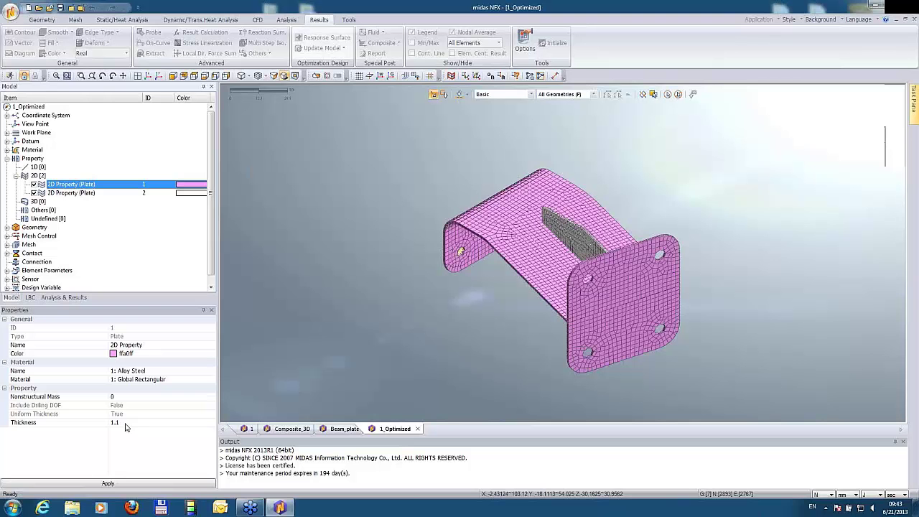
{"action": "left_click", "coordinate": [72, 192]}
{"action": "middle_click_drag", "start_coordinate": [438, 160], "coordinate": [506, 177]}
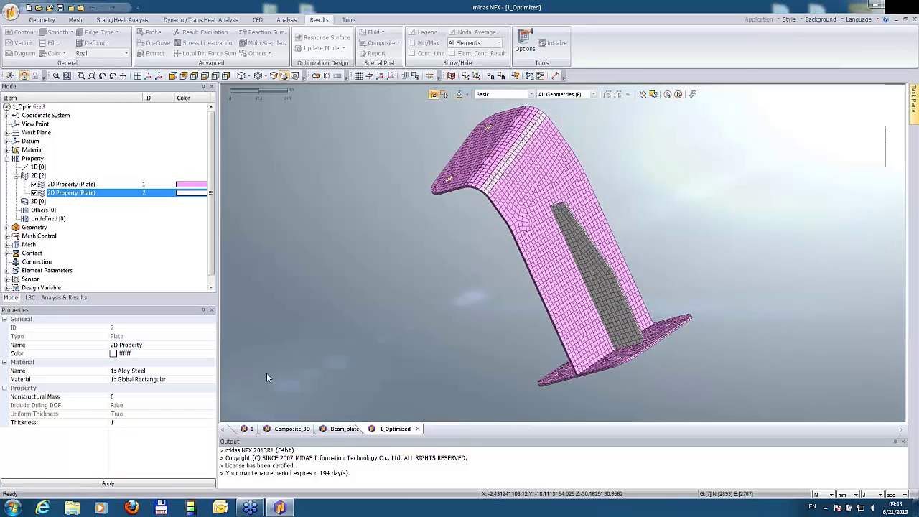